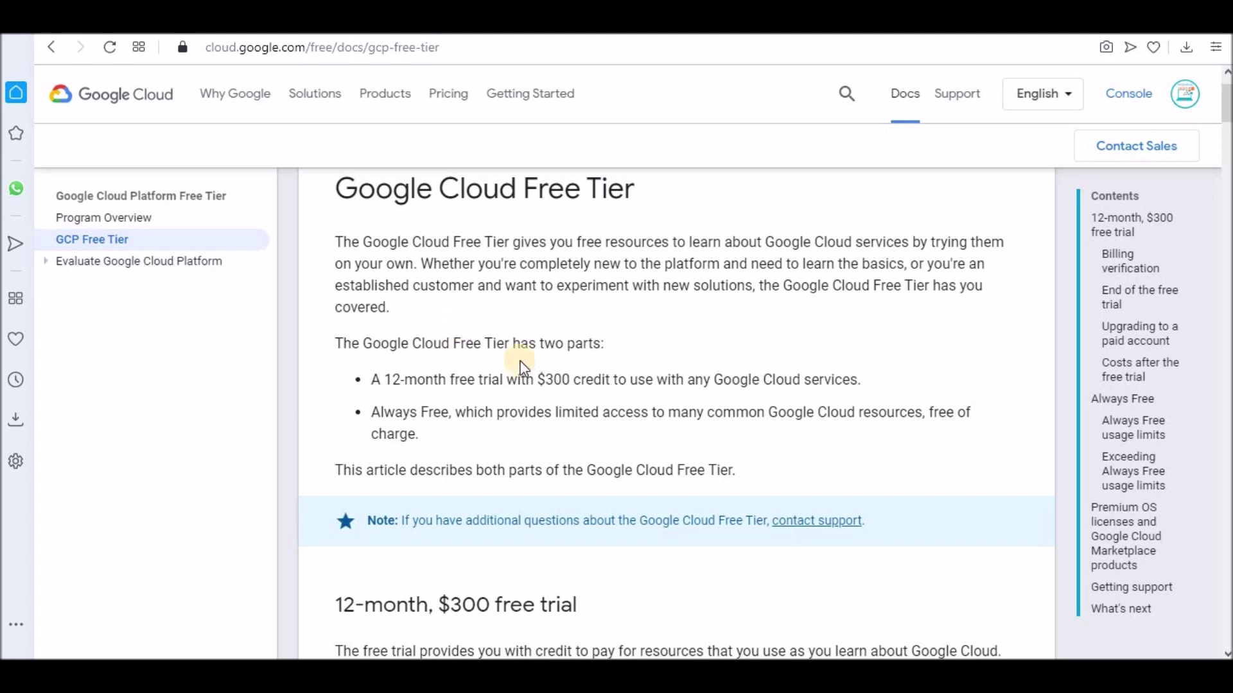
Step: Examine the Google Cloud Free Tier page's description of the 12-month free trial with $300 credit
left_click_drag(538, 380, 856, 380)
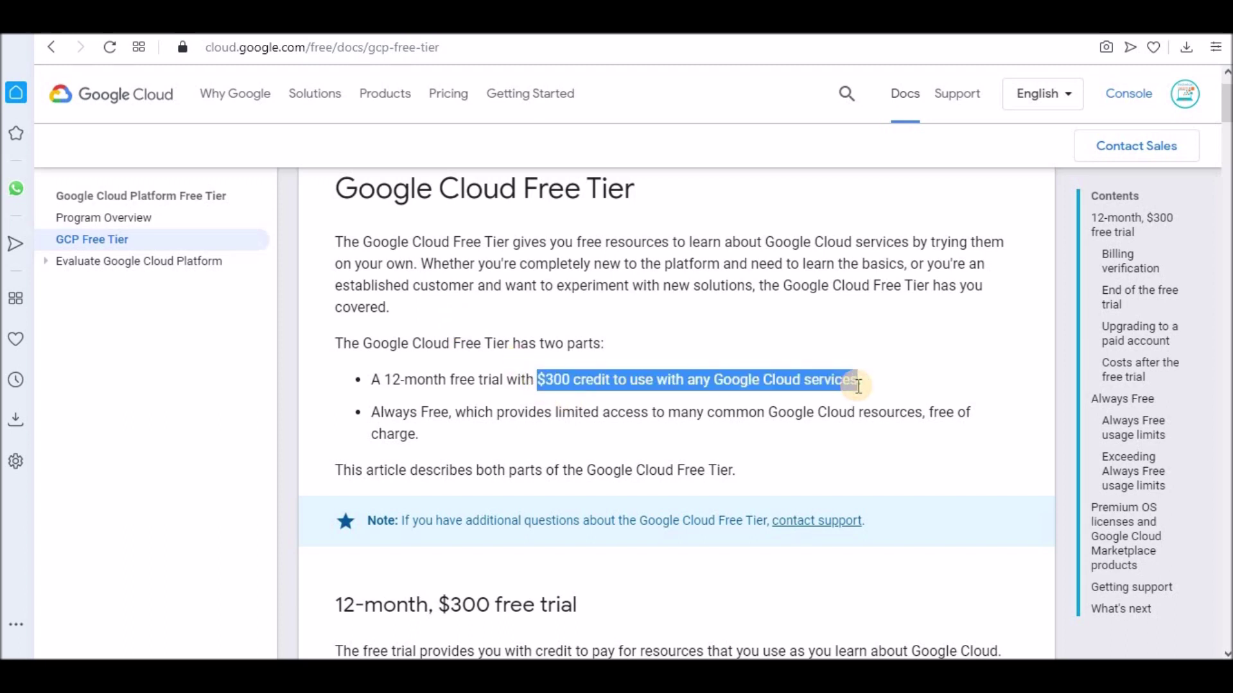
left_click(579, 300)
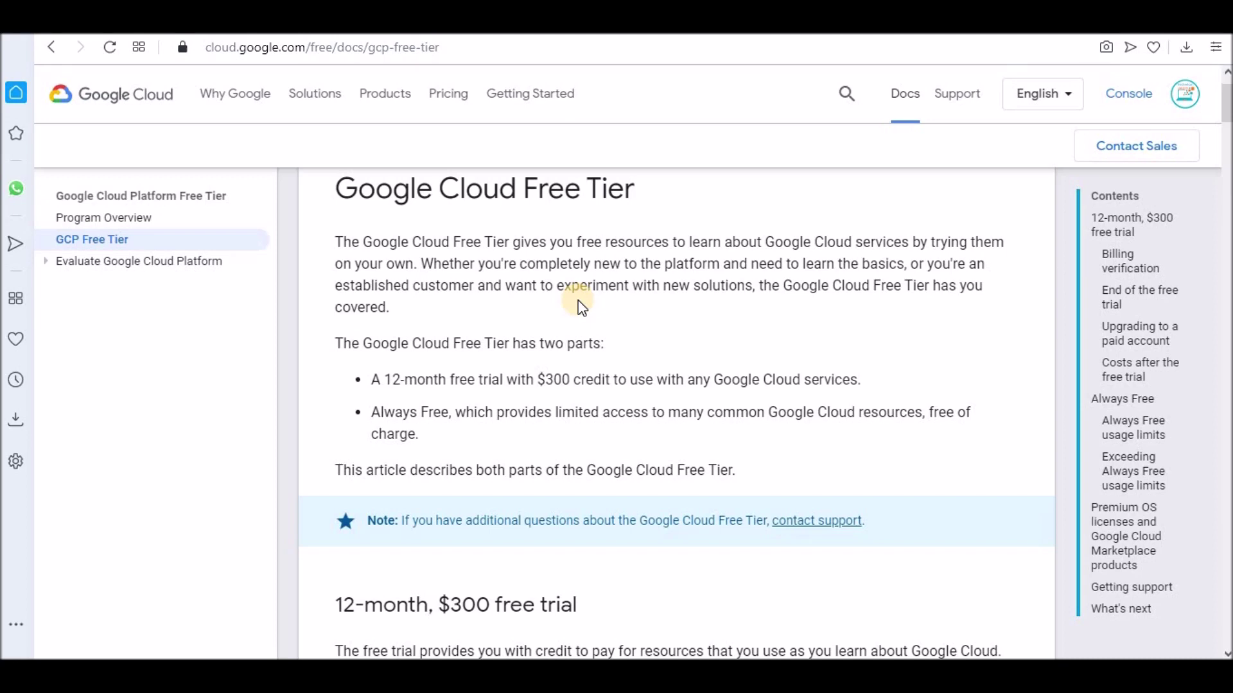
left_click_drag(537, 380, 576, 384)
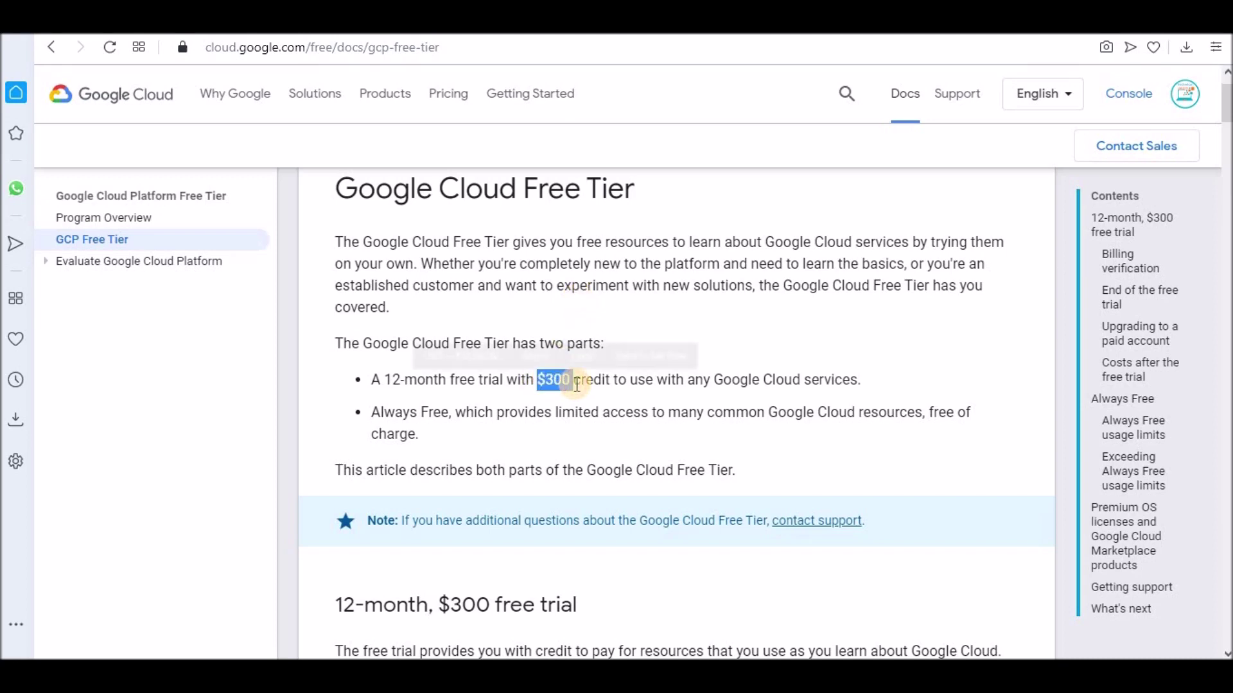
left_click(585, 389)
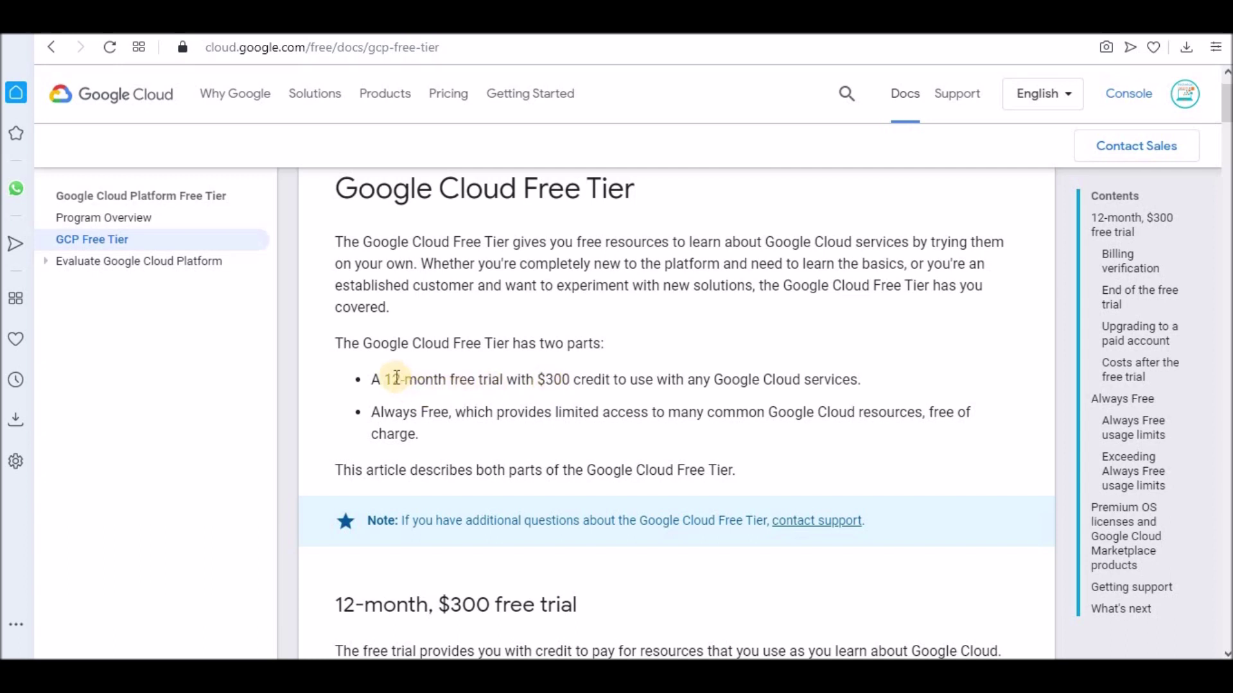
left_click_drag(383, 382, 467, 382)
left_click(480, 408)
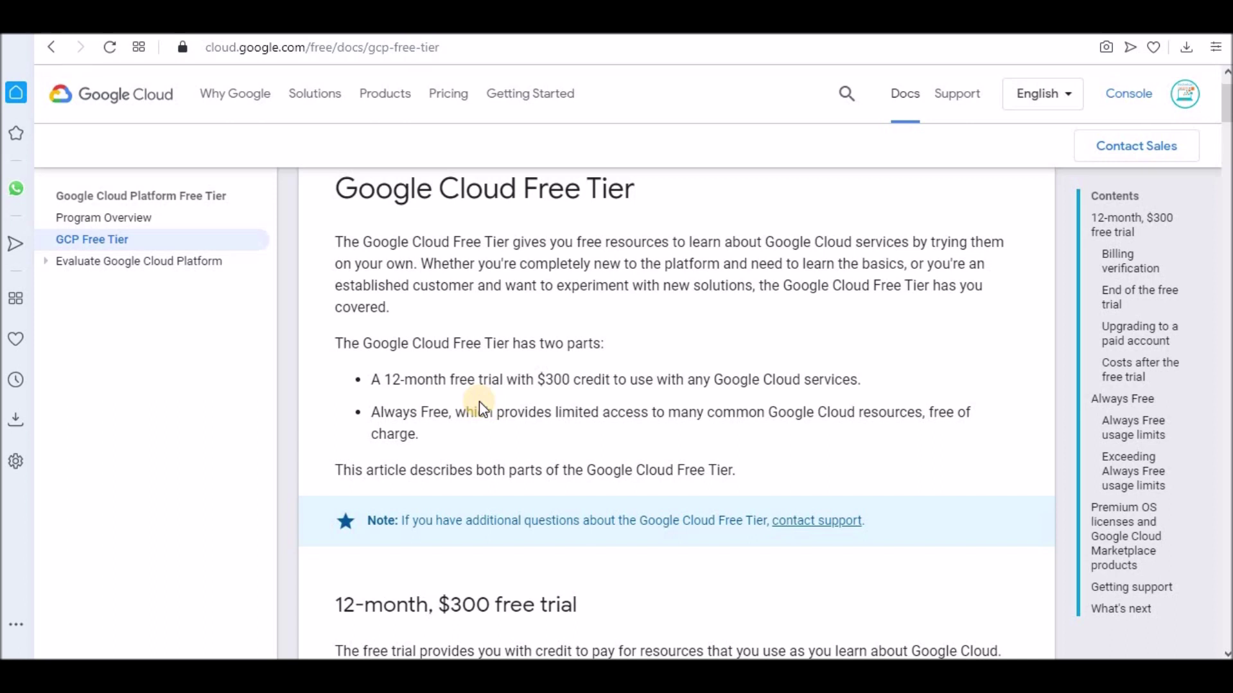
left_click_drag(538, 381, 626, 383)
left_click(410, 383)
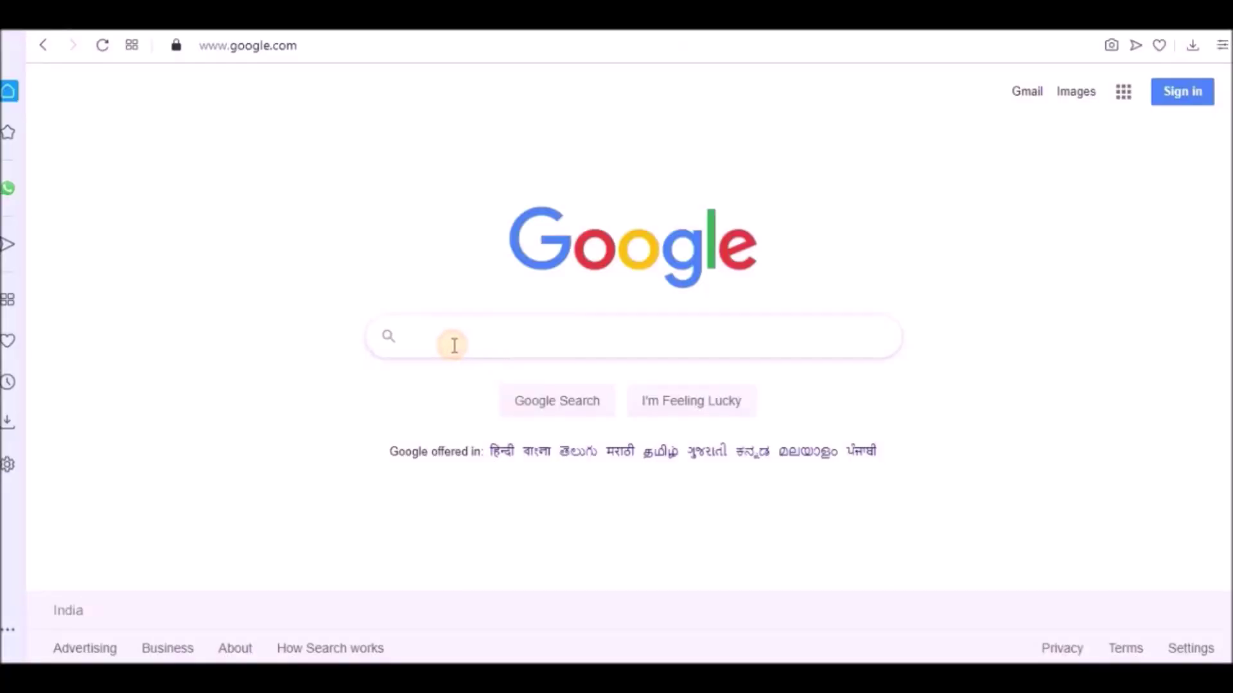
Step: Go to cloud.google.com and start the free sign-up
left_click(454, 345)
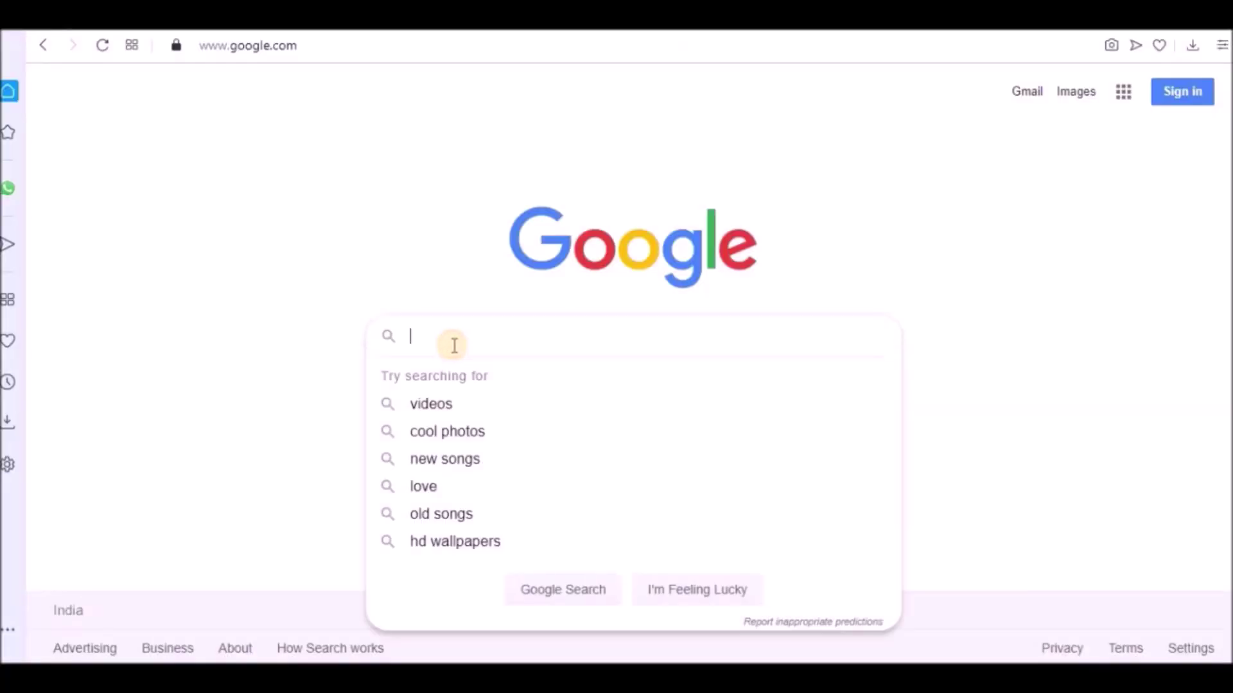
left_click(427, 49)
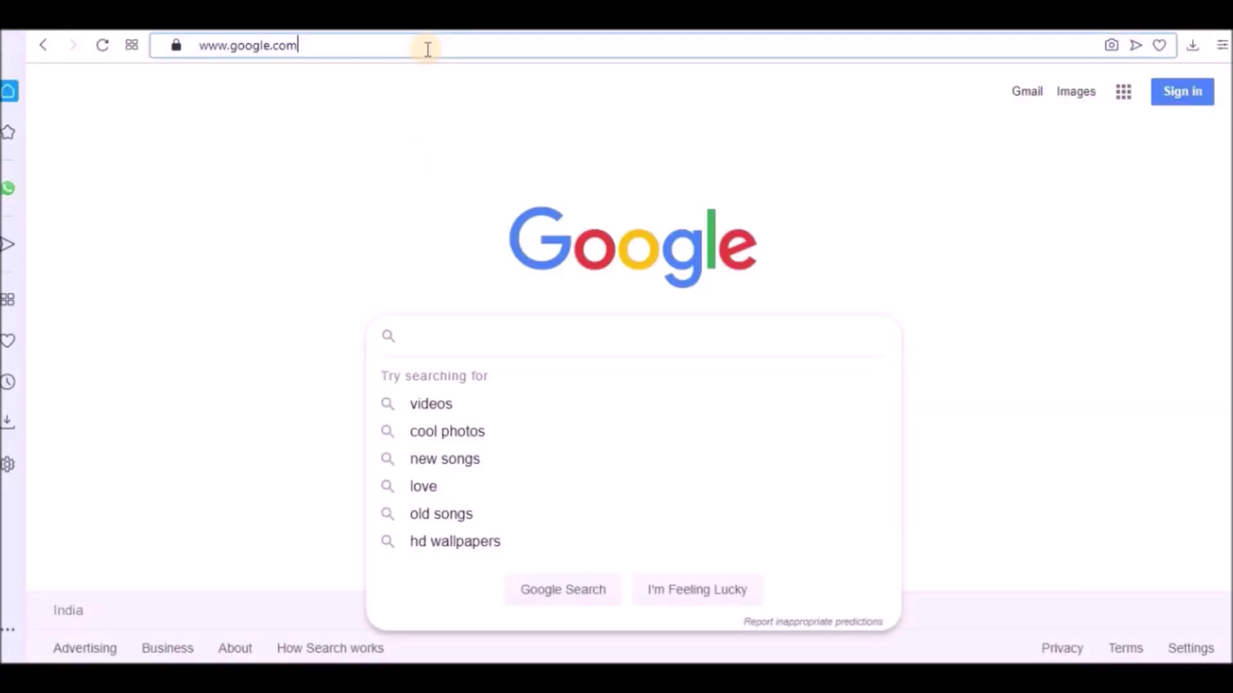
type("cloud.google.com")
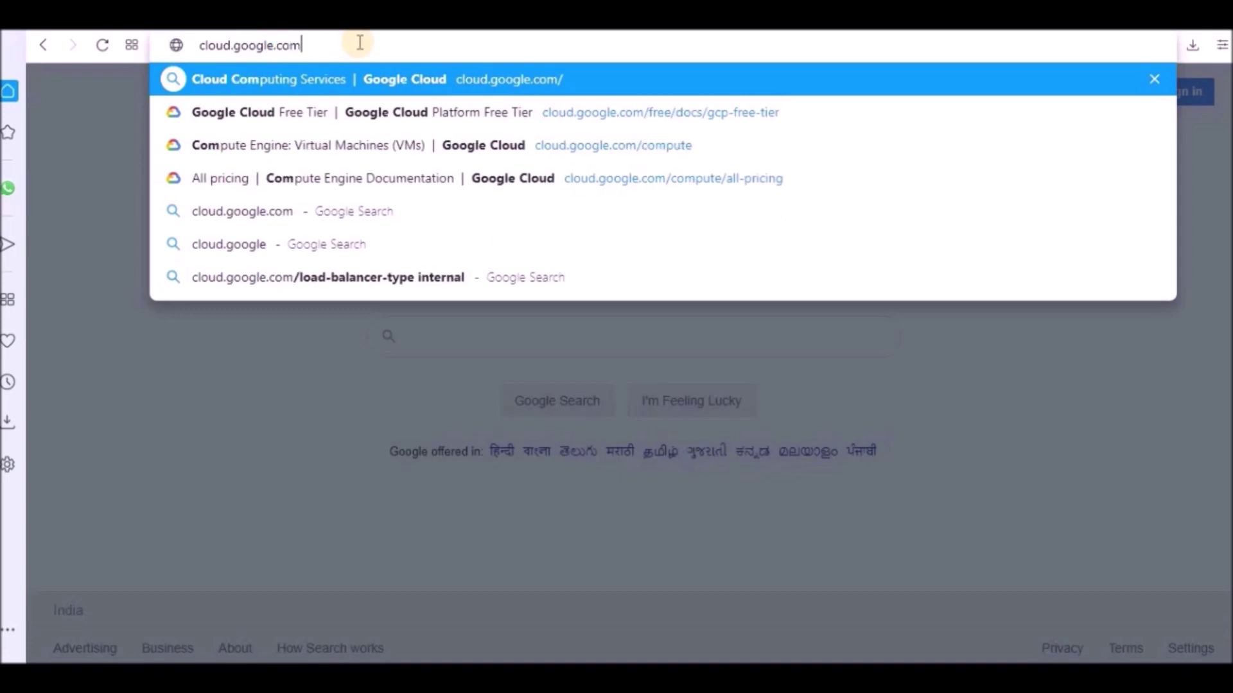
key("Return")
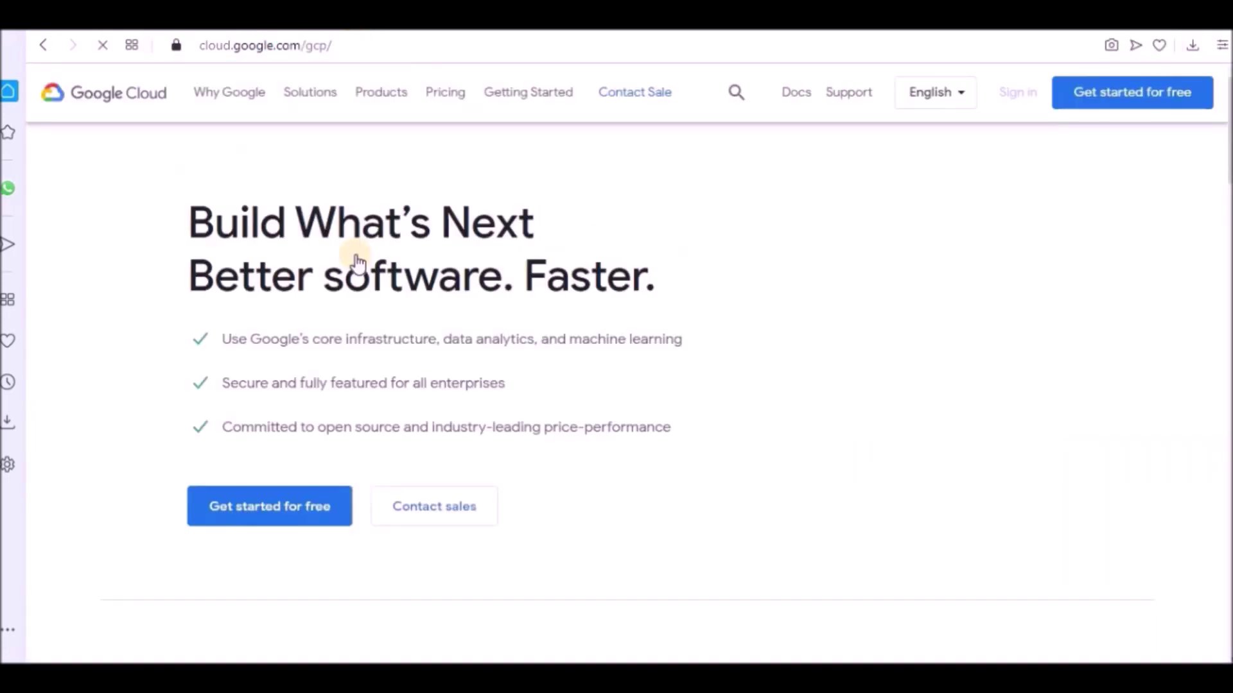
left_click(1140, 101)
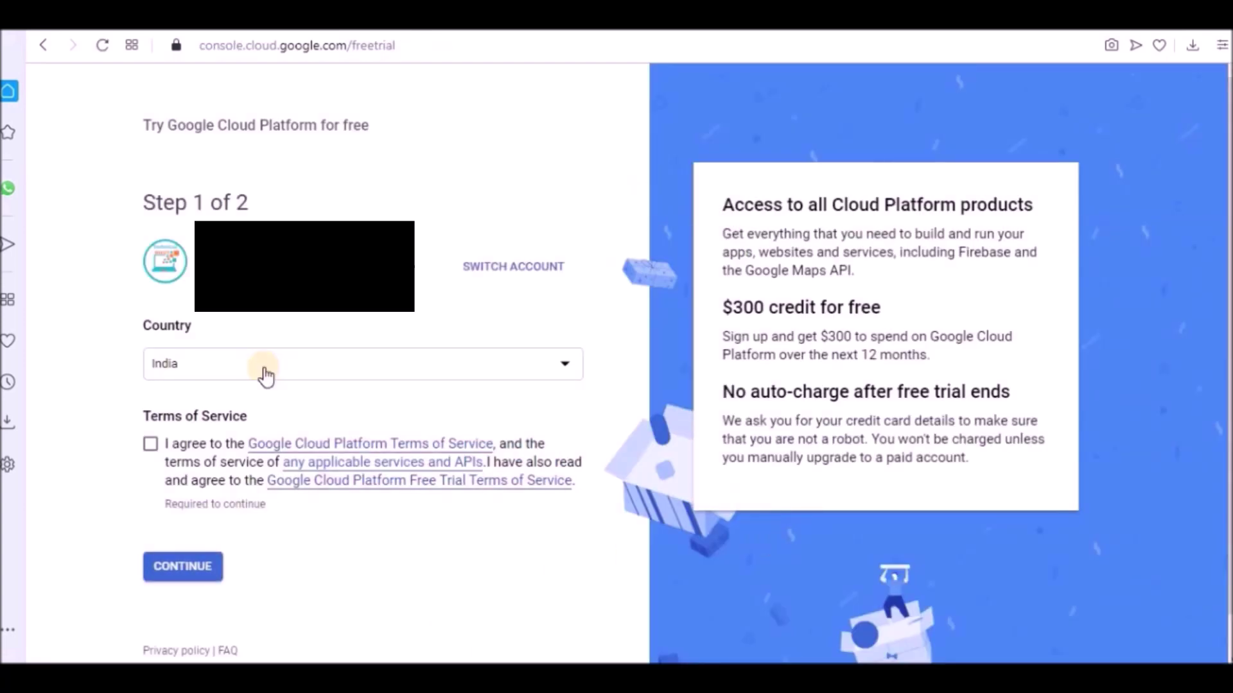
Step: Accept the terms of service with India as the country and continue to the second sign-up step
left_click(150, 444)
left_click(150, 445)
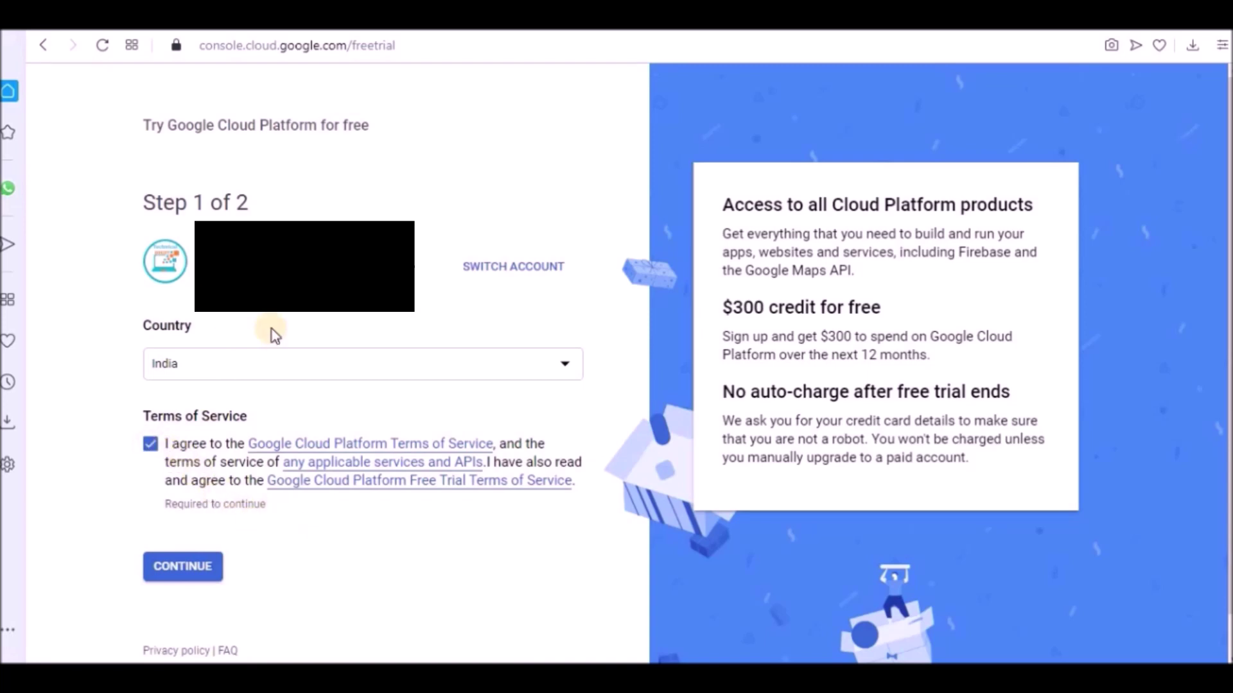
left_click(193, 566)
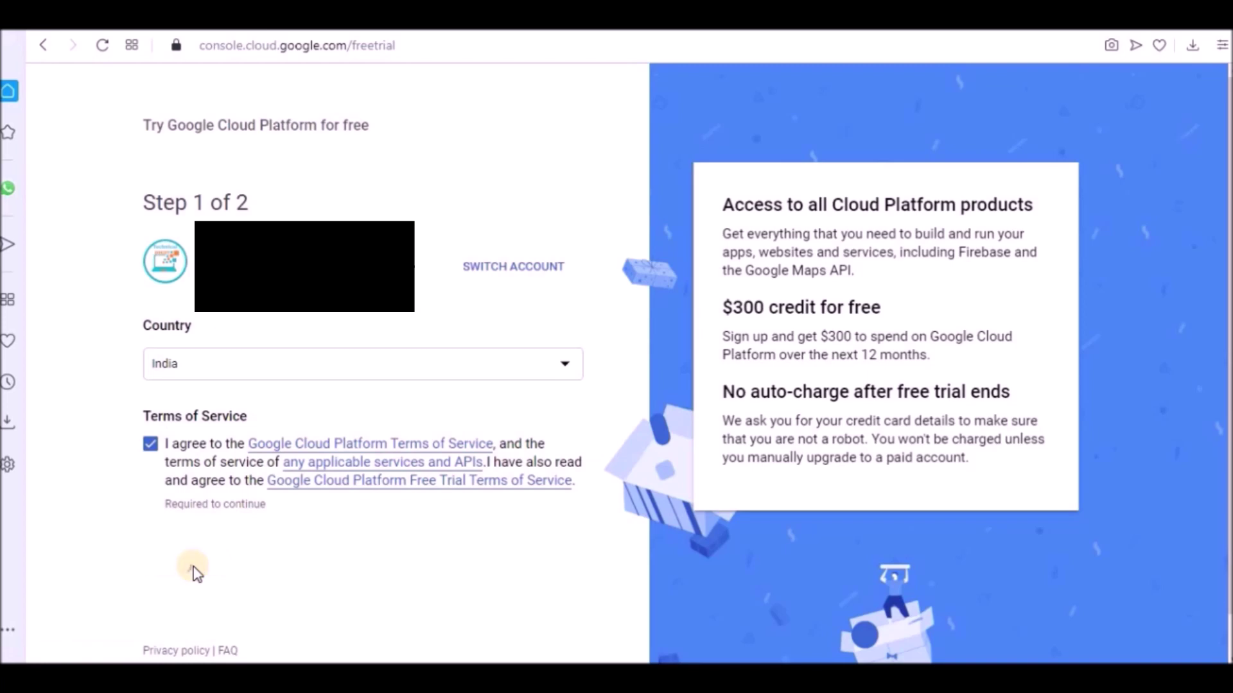
Step: Set the account type to Individual and choose the tax status in the customer info
left_click(244, 322)
left_click(242, 294)
left_click(440, 440)
scroll(498, 295, "down", 2)
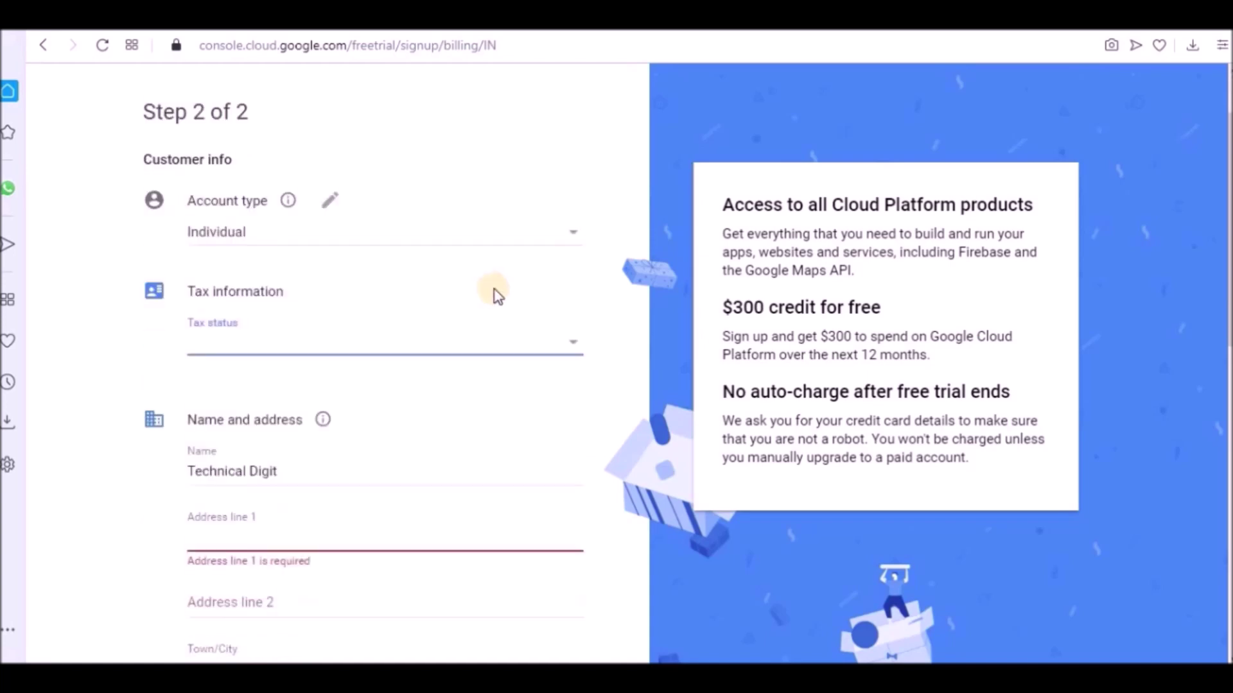
left_click(509, 337)
left_click(333, 365)
Step: Fill in the customer's postal address, including town, postcode and state
scroll(475, 388, "down", 8)
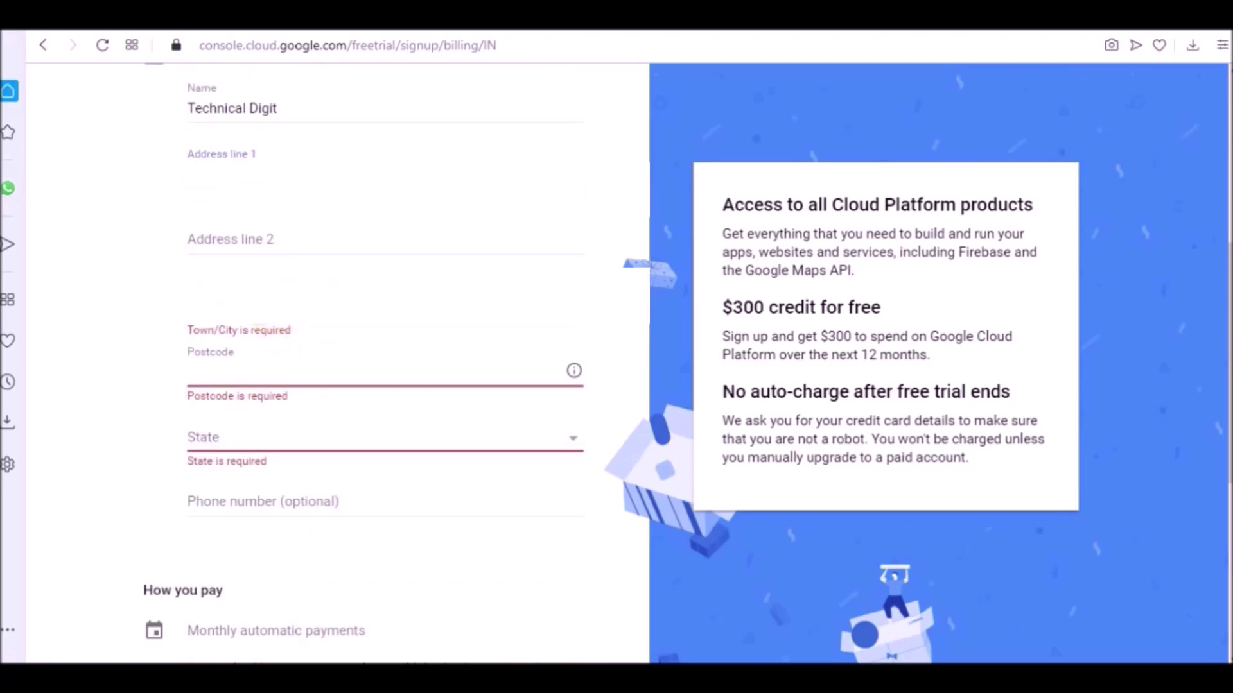
left_click(259, 324)
scroll(275, 427, "down", 5)
Step: Enter the payment card details under the payment method and submit the form to start the free trial
left_click(264, 414)
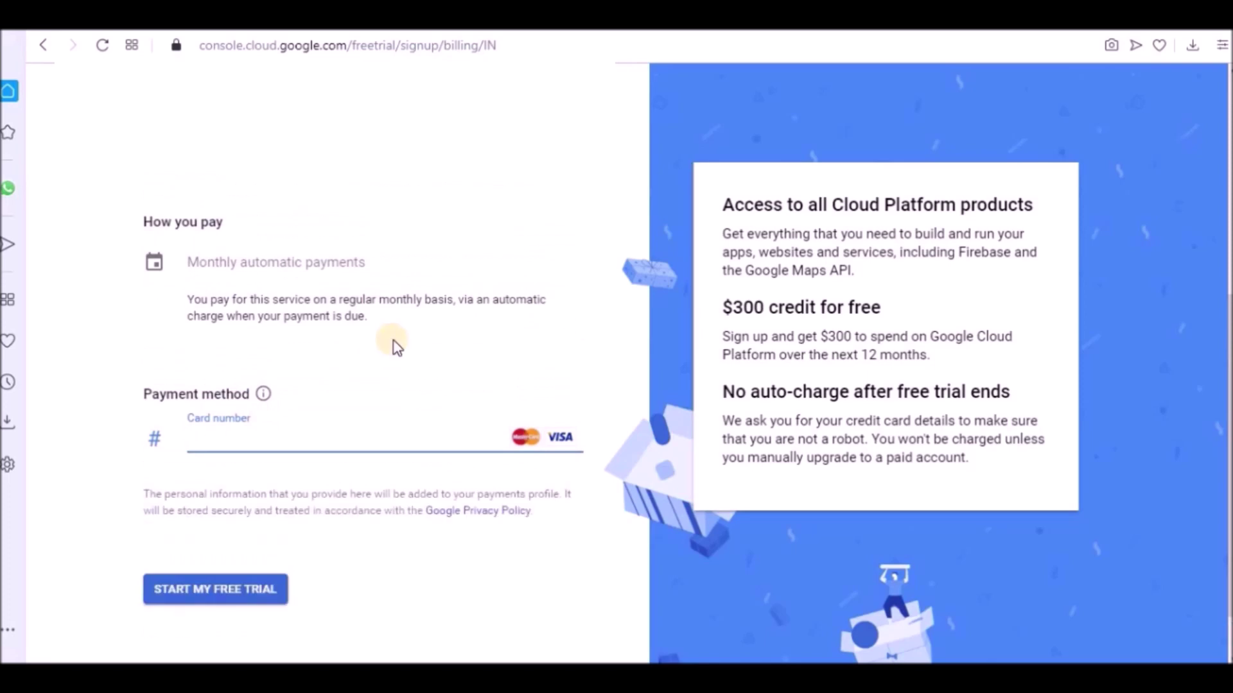
scroll(393, 347, "down", 1)
scroll(276, 276, "up", 1)
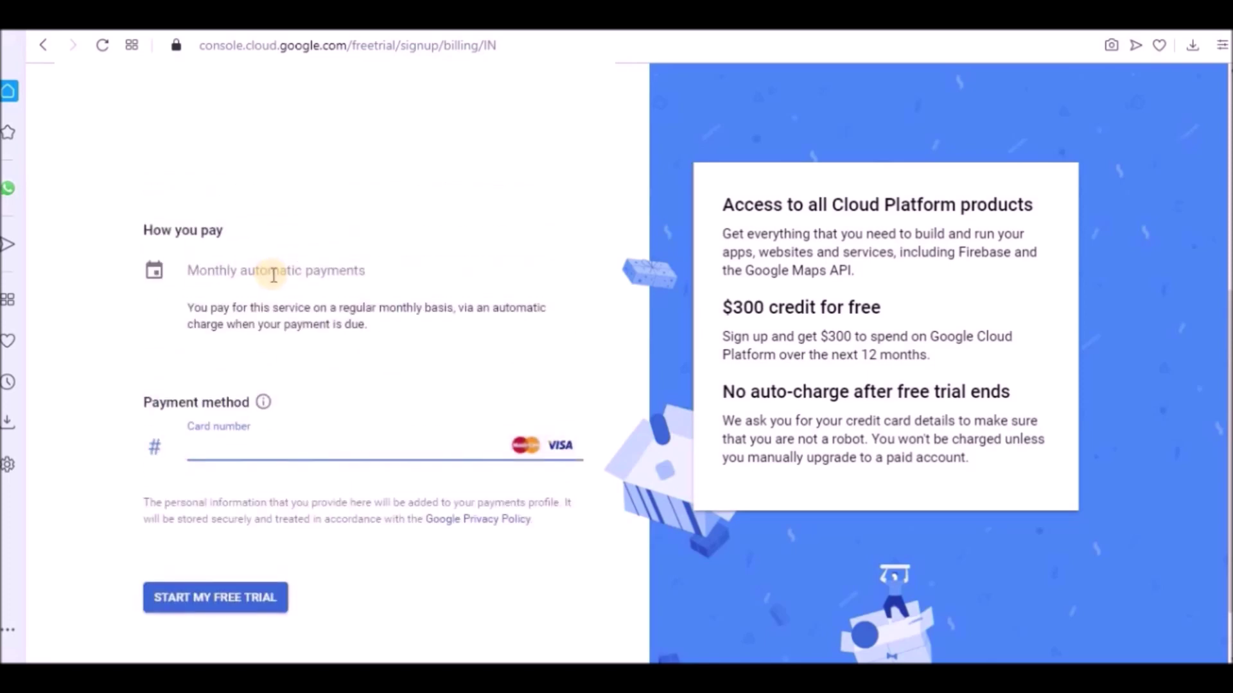
left_click(274, 275)
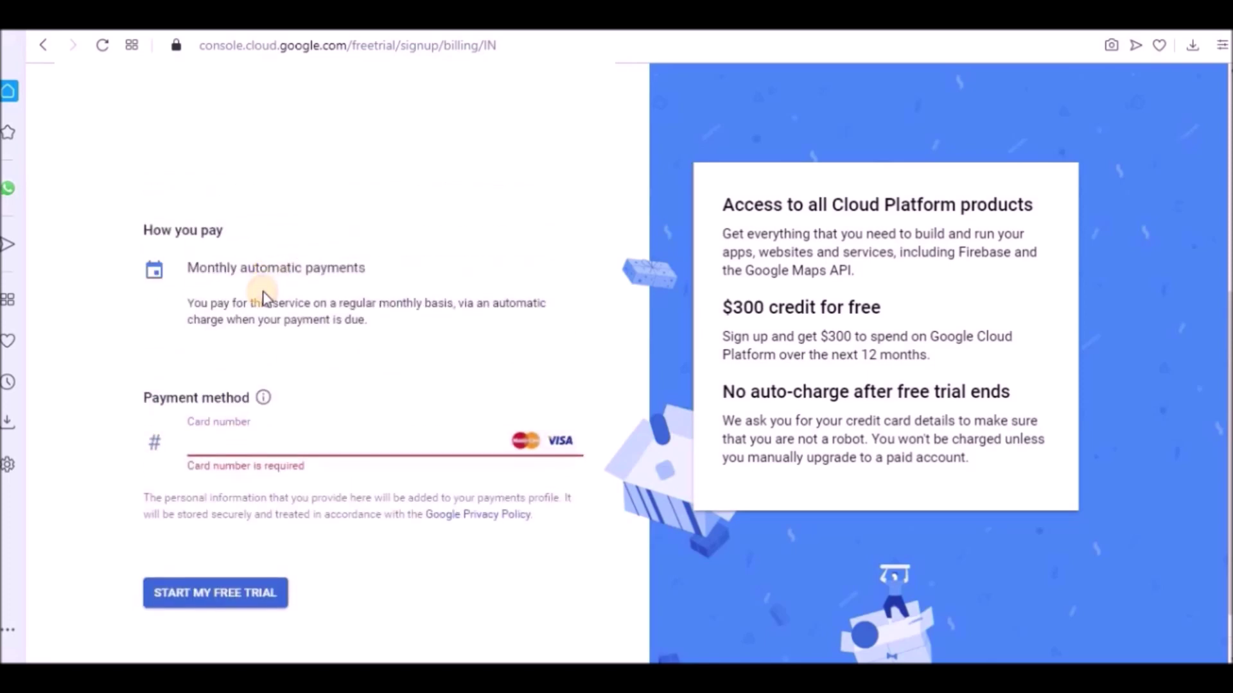
left_click(243, 437)
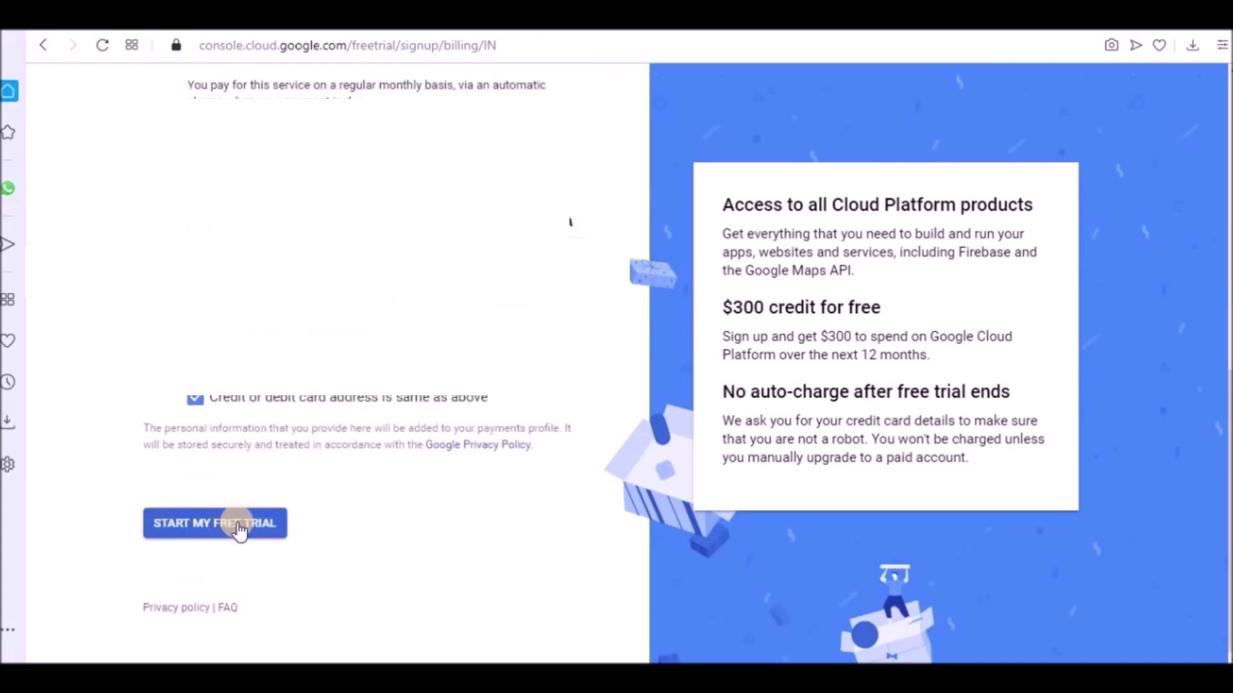
left_click(237, 526)
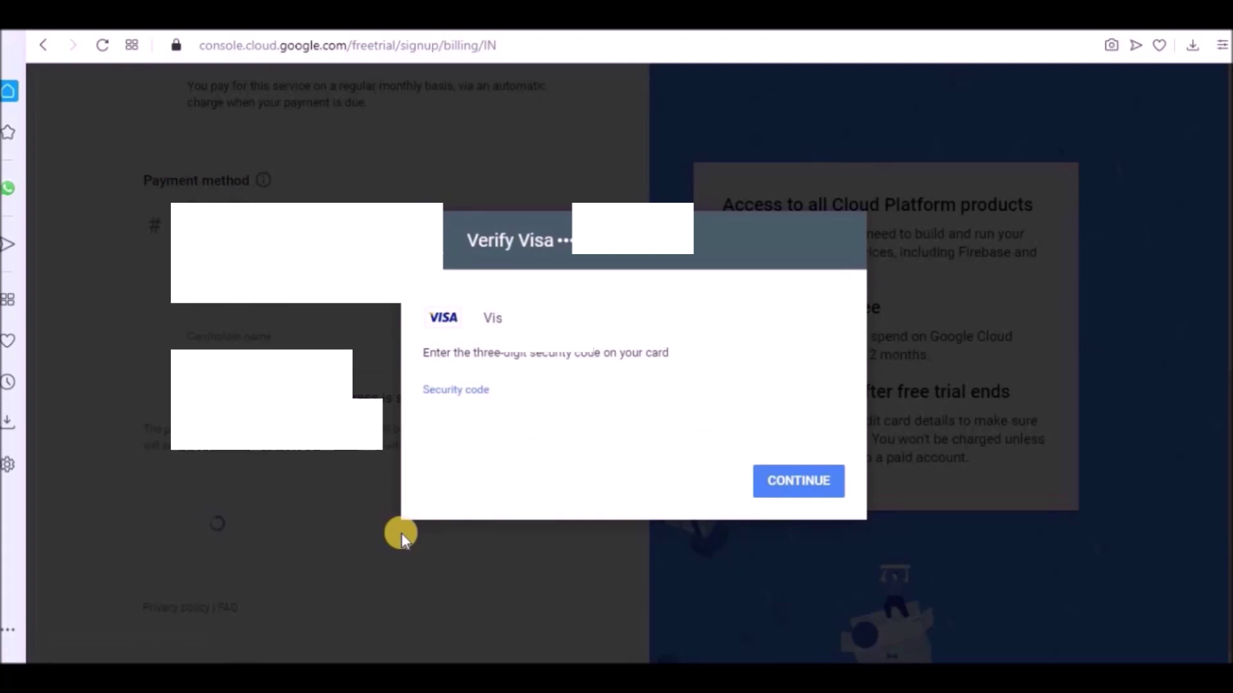
Step: Verify the card by submitting its security code and the one-time password for the Rs 1.00 payment
left_click(786, 482)
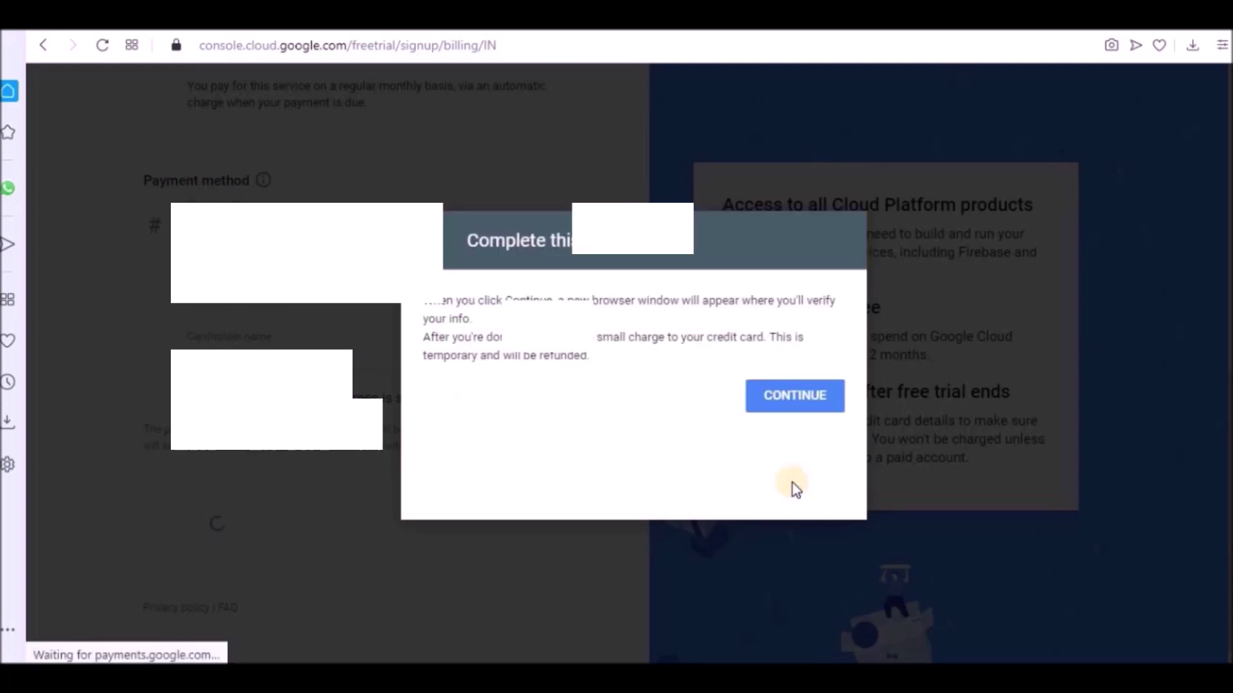
left_click(800, 443)
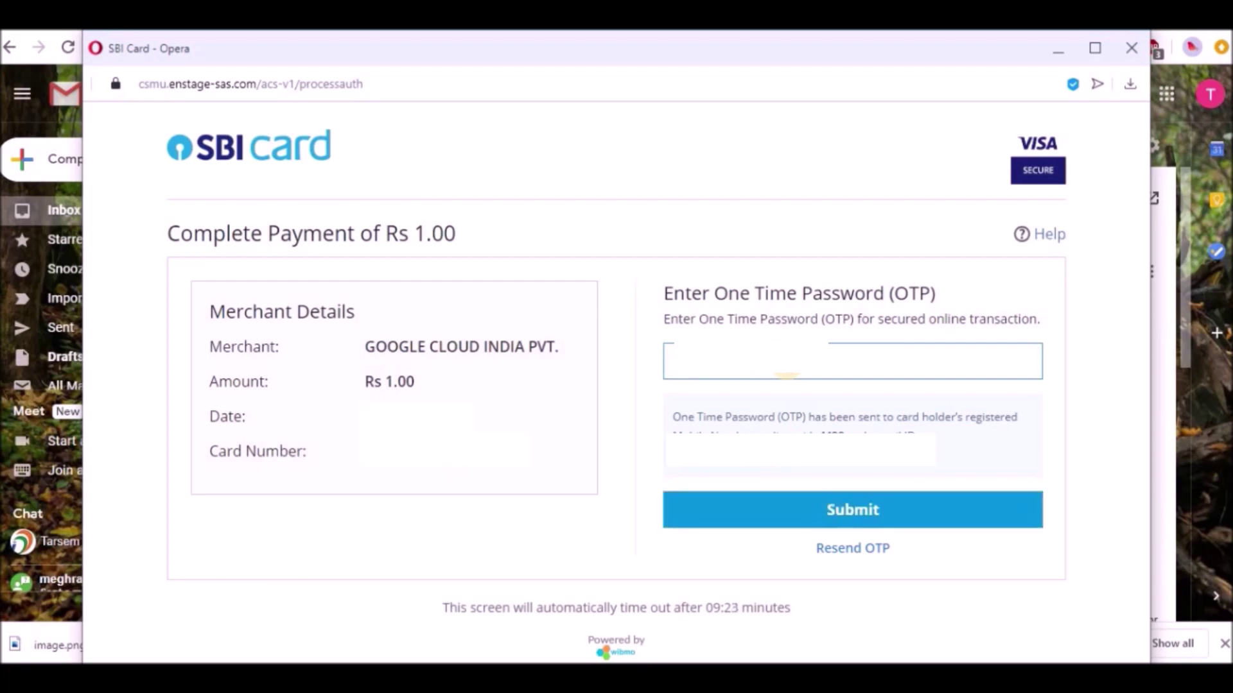
left_click(827, 513)
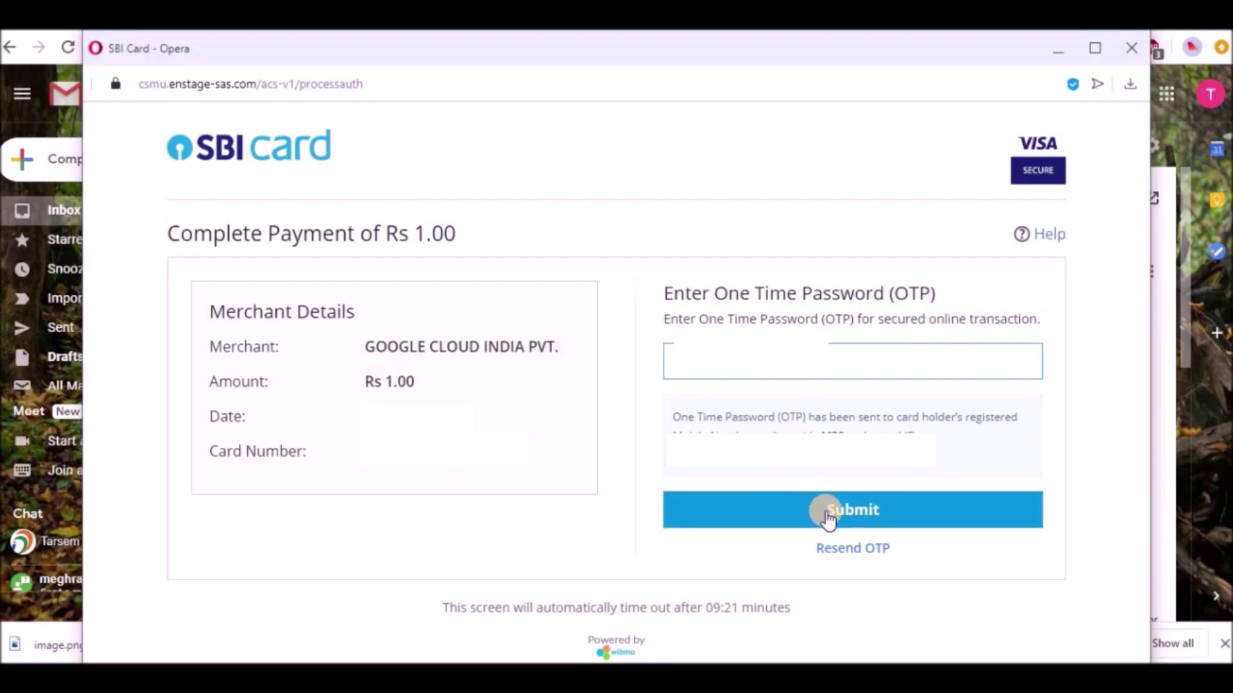
left_click(828, 517)
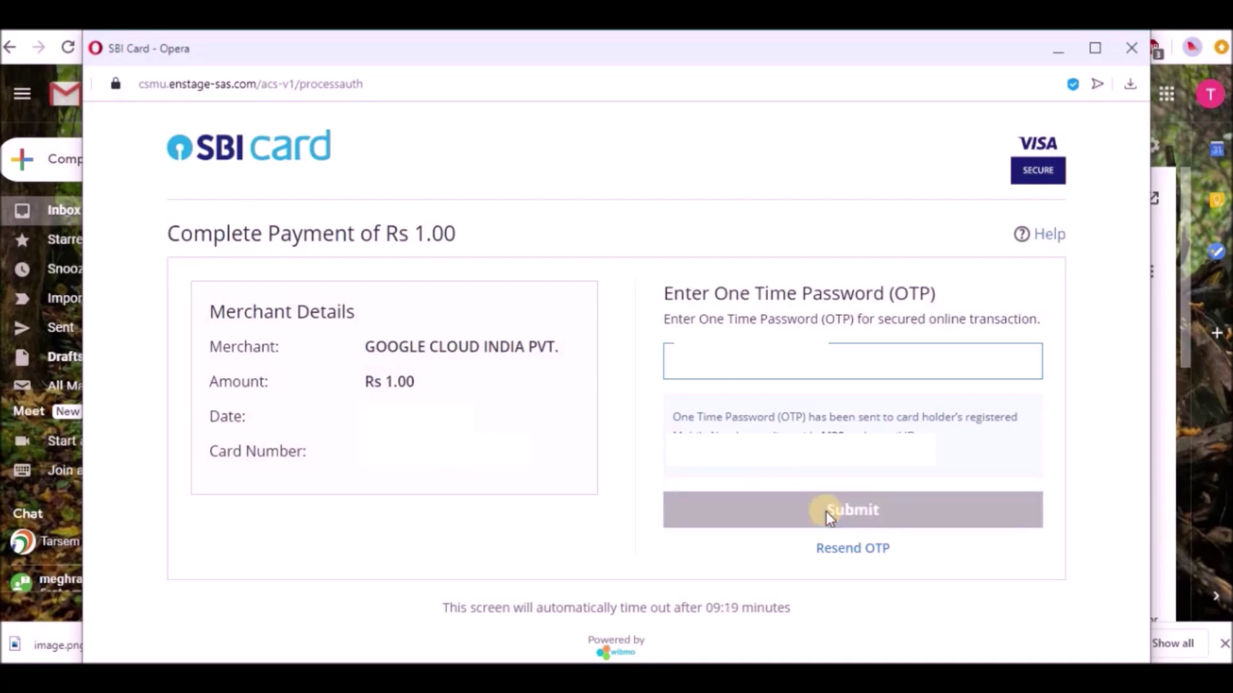
left_click(826, 513)
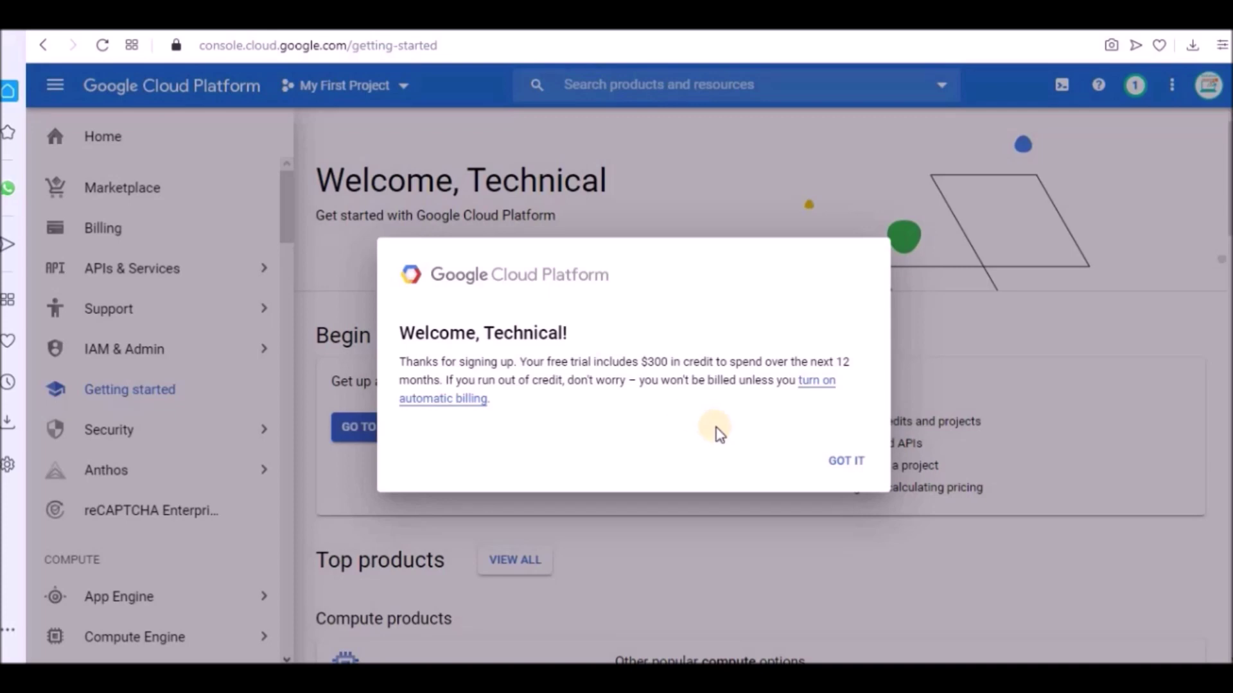
Step: Dismiss the free trial welcome message and start a new project from the project selection dialog
left_click(854, 473)
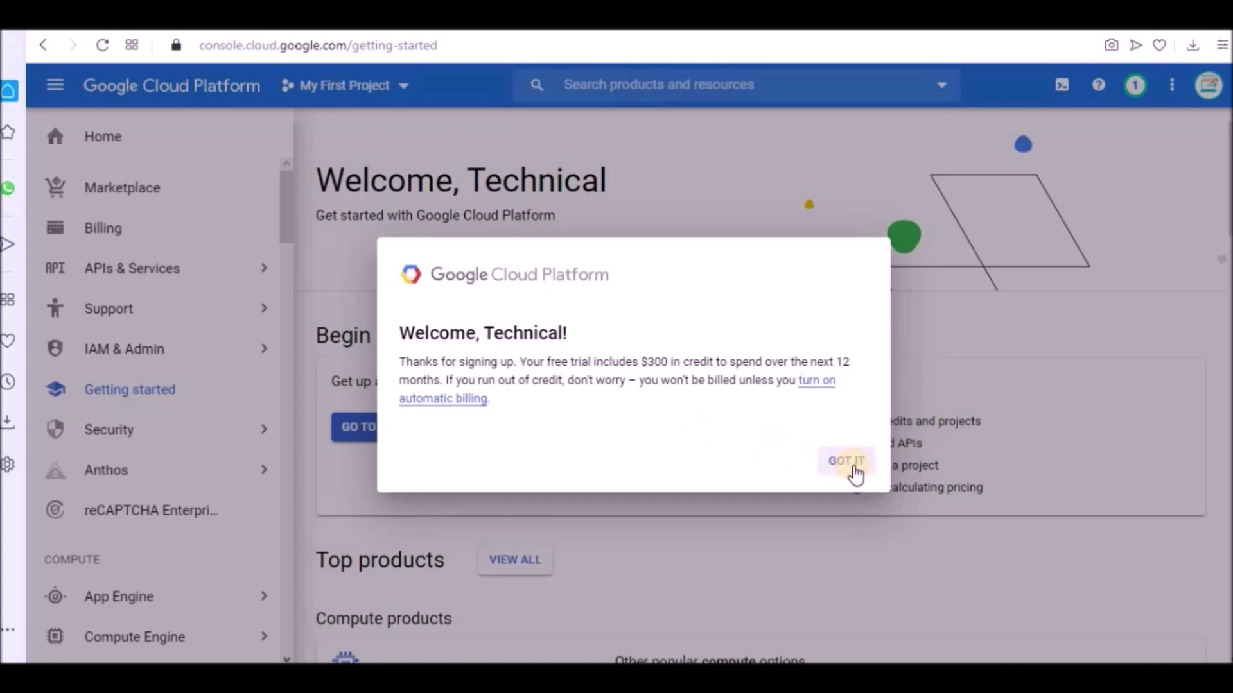
left_click(854, 473)
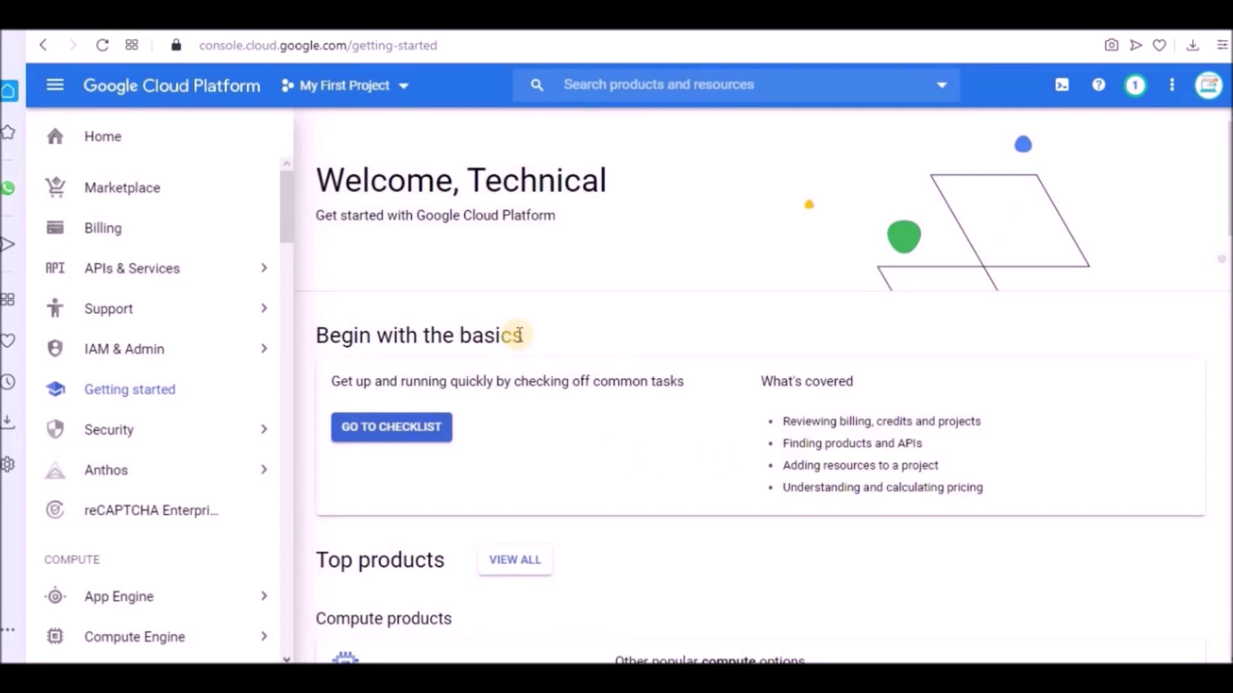
scroll(518, 336, "down", 3)
scroll(518, 335, "up", 3)
left_click(382, 89)
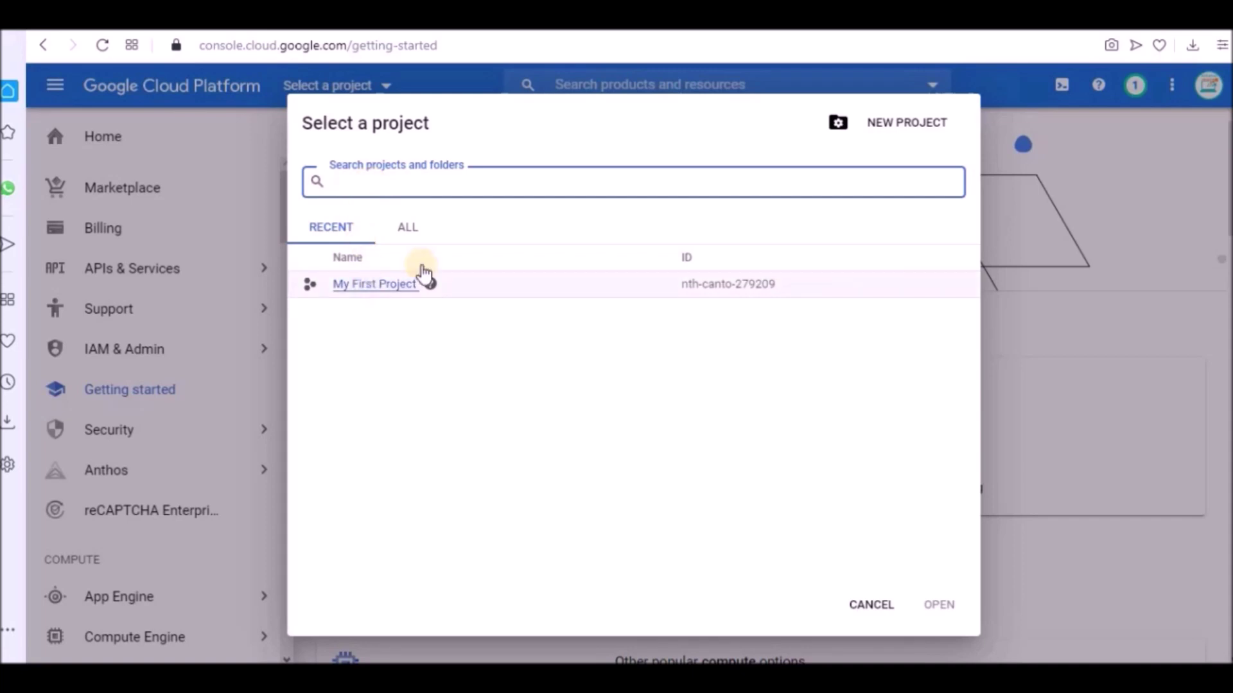
left_click(917, 126)
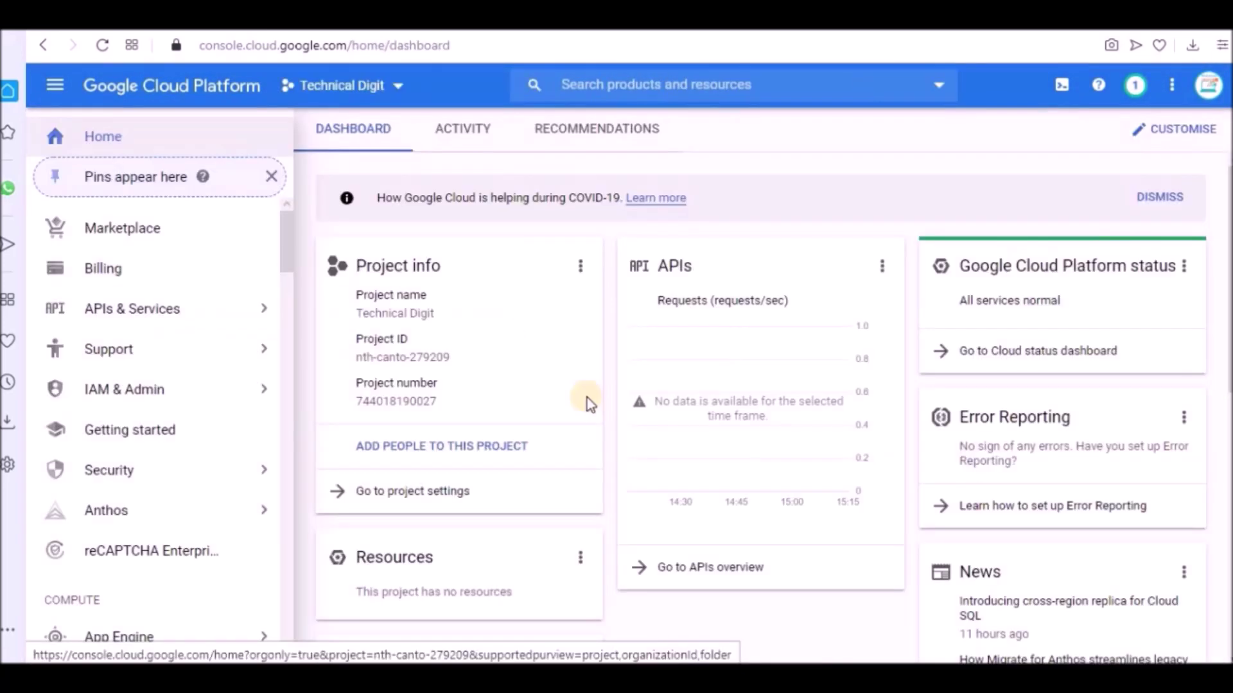
Step: Open the VM instances page of Compute Engine and start creating a new VM instance
scroll(587, 400, "down", 3)
scroll(587, 405, "down", 5)
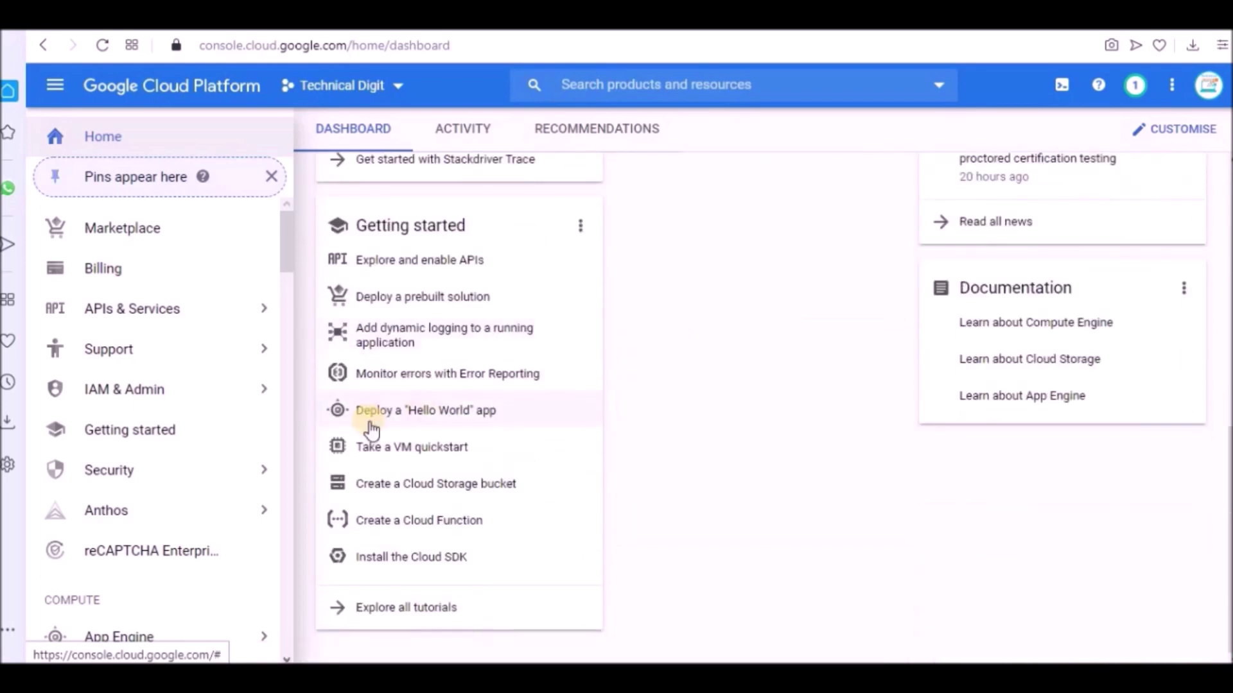
scroll(199, 542, "down", 3)
mouse_move(201, 546)
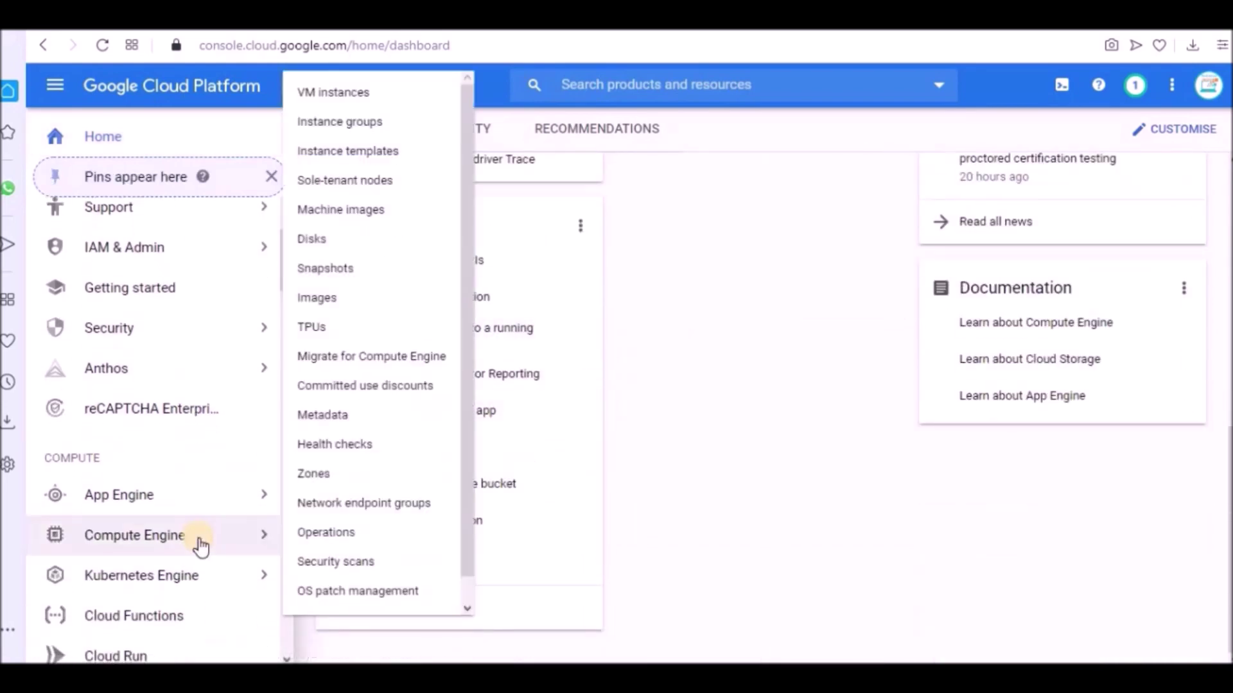
scroll(193, 501, "down", 3)
mouse_move(83, 334)
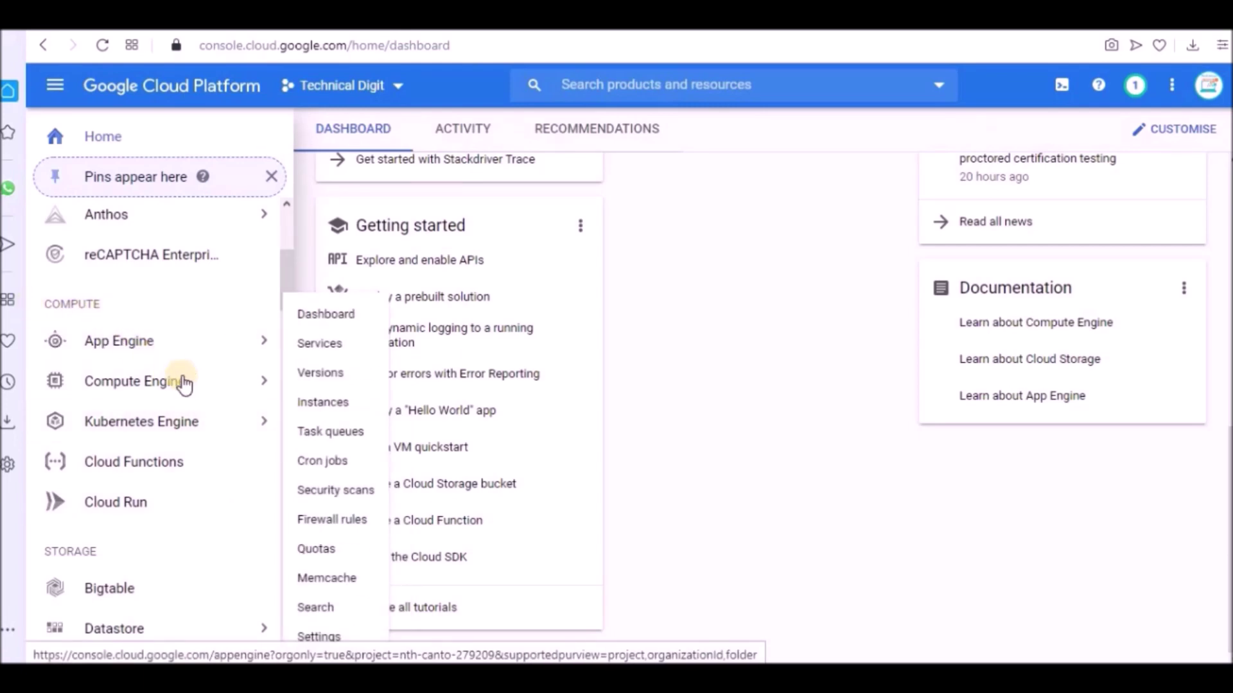
mouse_move(176, 388)
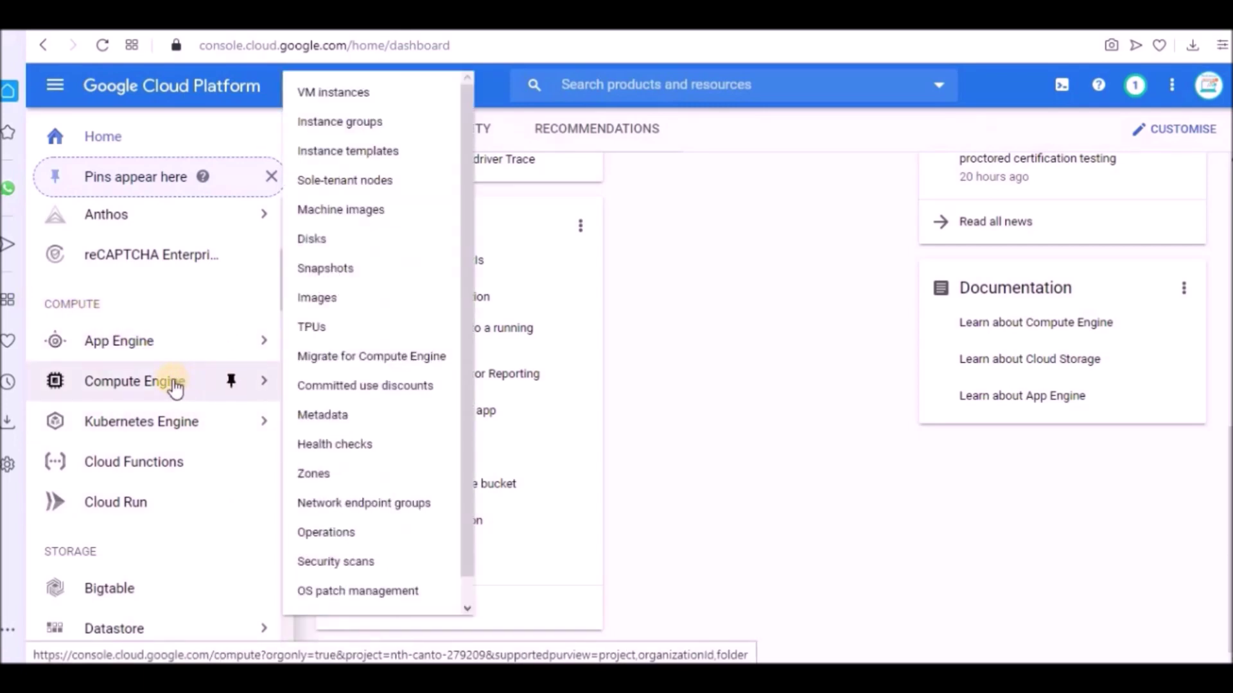
left_click(175, 388)
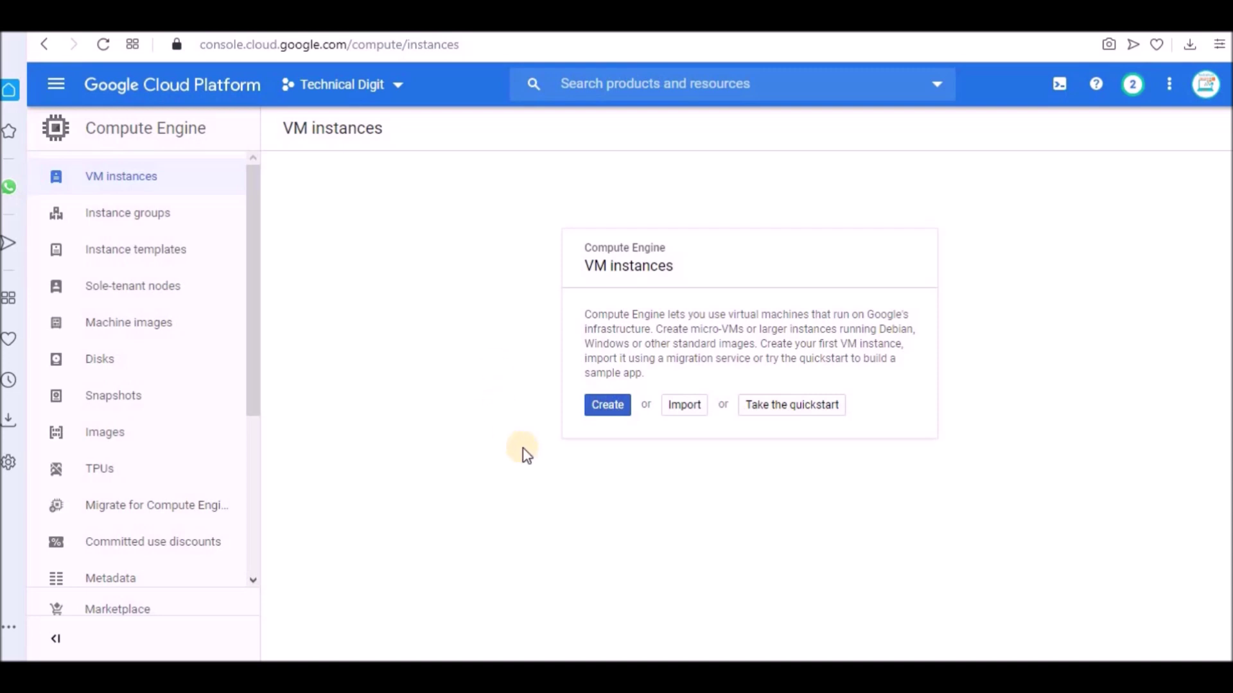
left_click(613, 413)
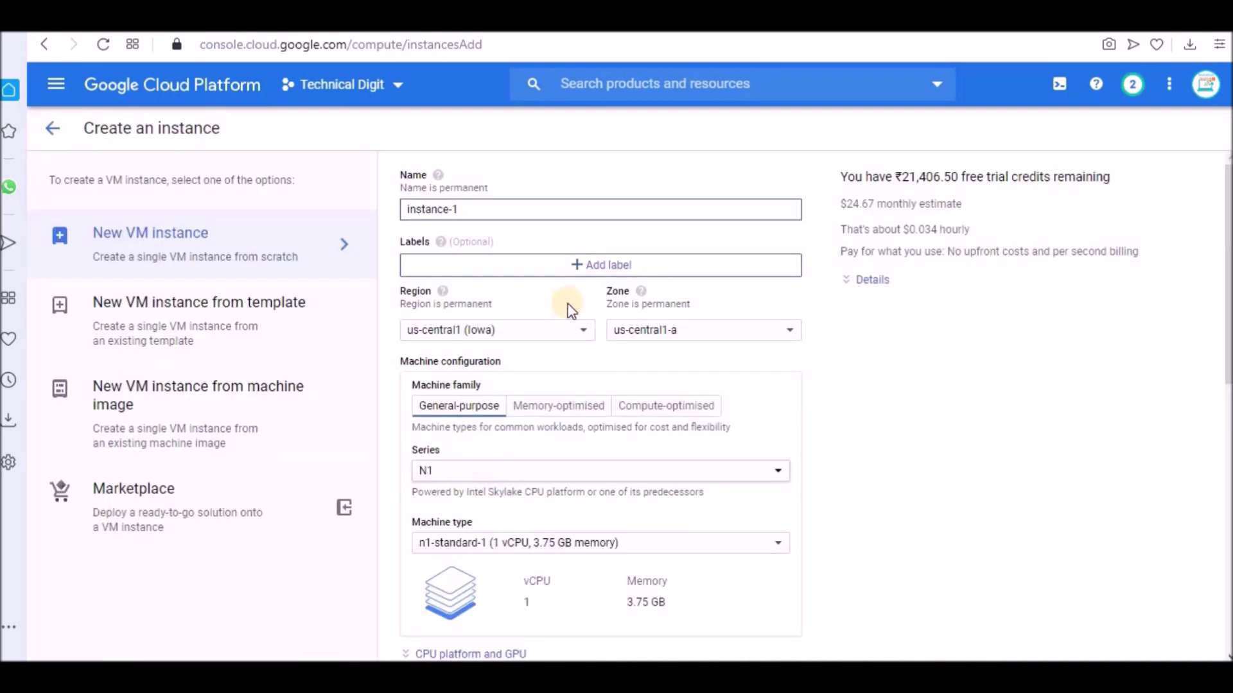
Step: Name the new VM instance technicaldigit
double_click(484, 212)
triple_click(484, 212)
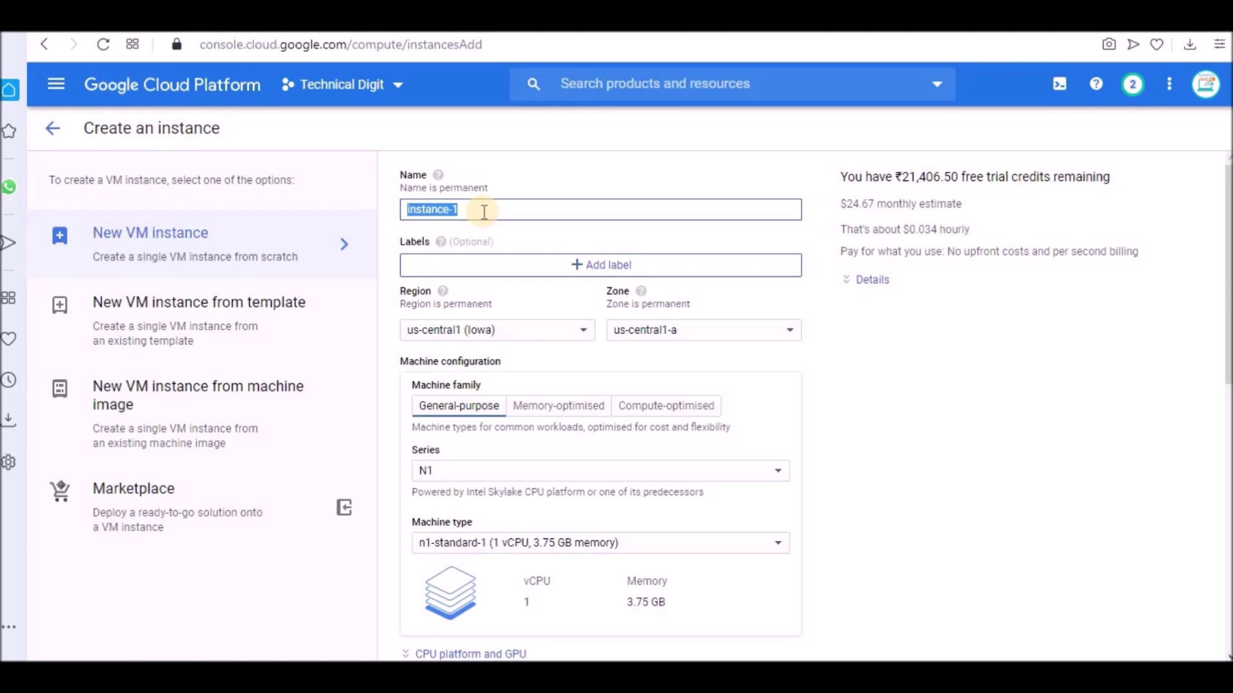
type("technicaldigit")
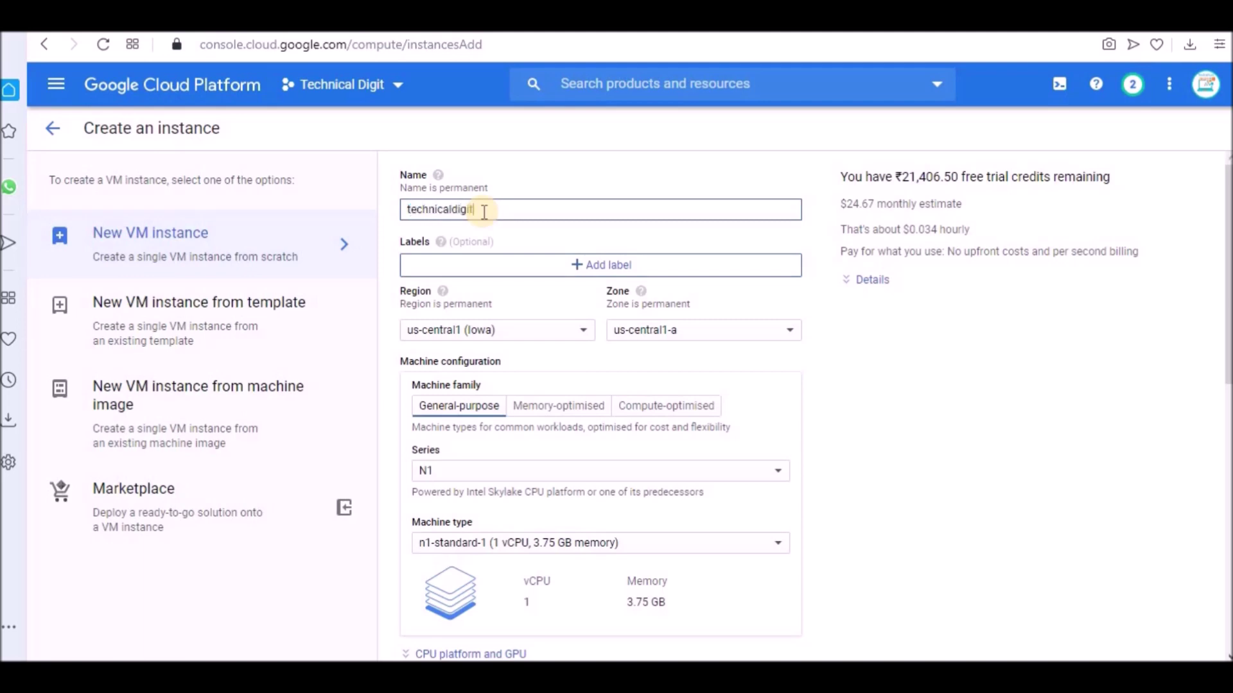
Step: Set the instance's region to asia-south1 (Mumbai) and its zone to asia-south1-b
scroll(500, 244, "down", 1)
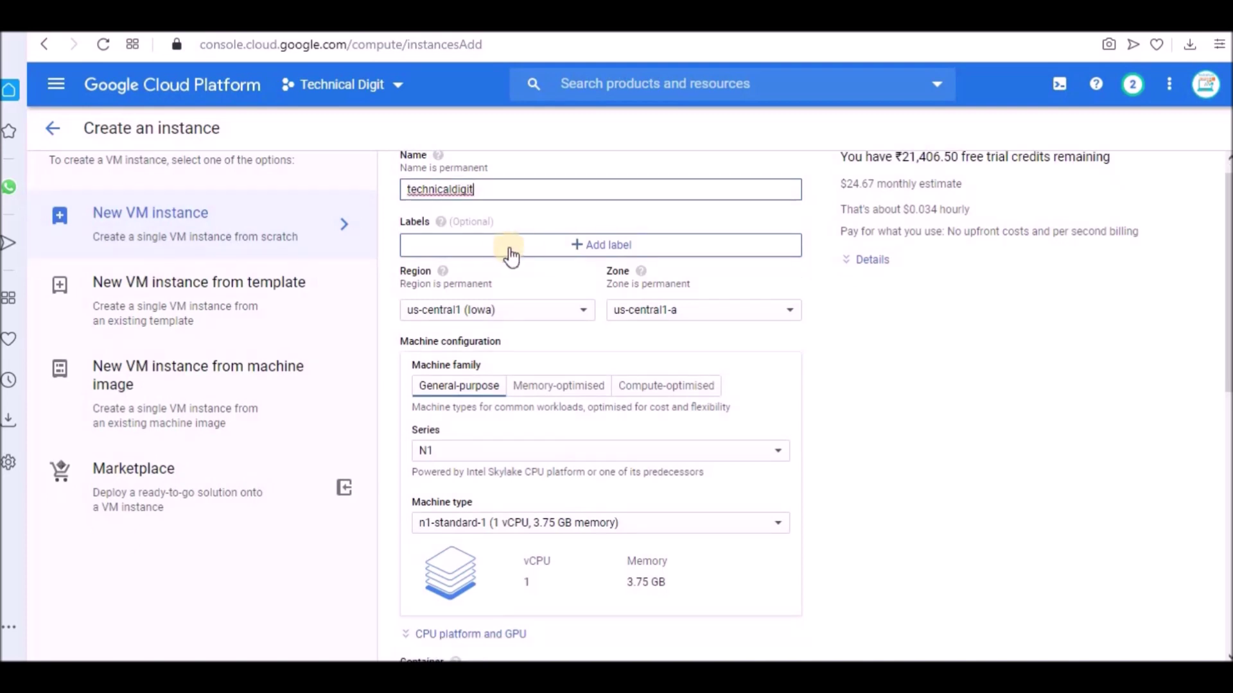
left_click(503, 313)
scroll(485, 448, "down", 5)
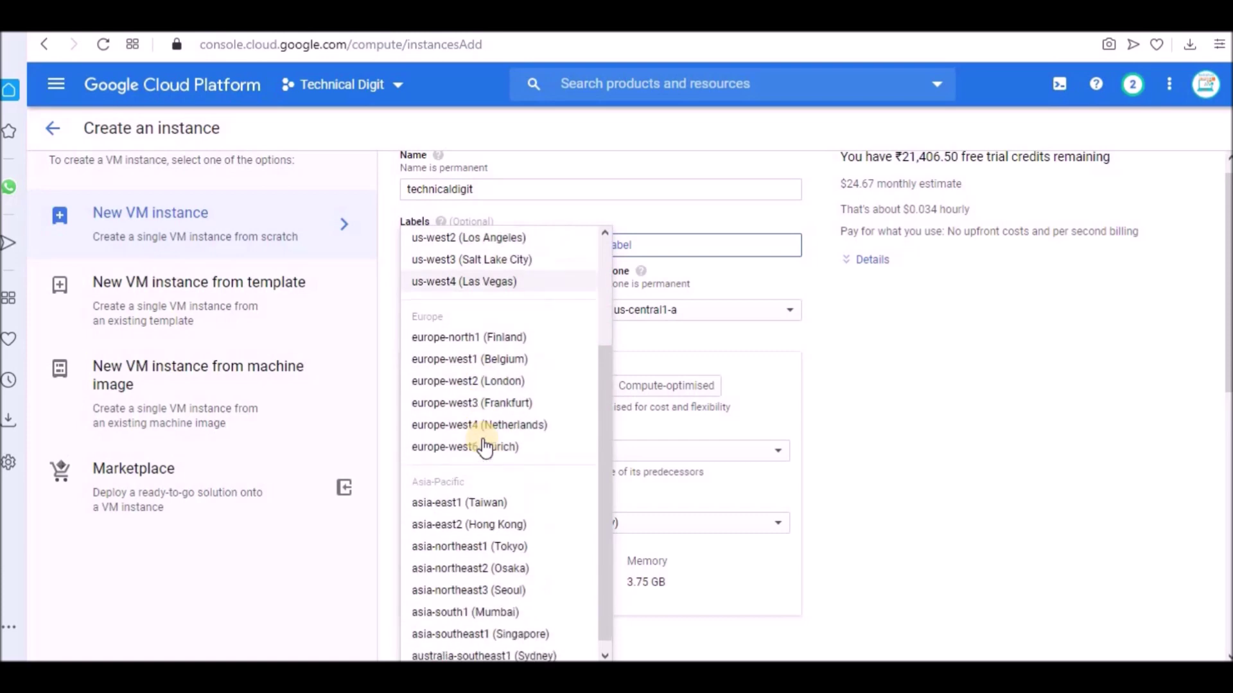
scroll(485, 447, "down", 2)
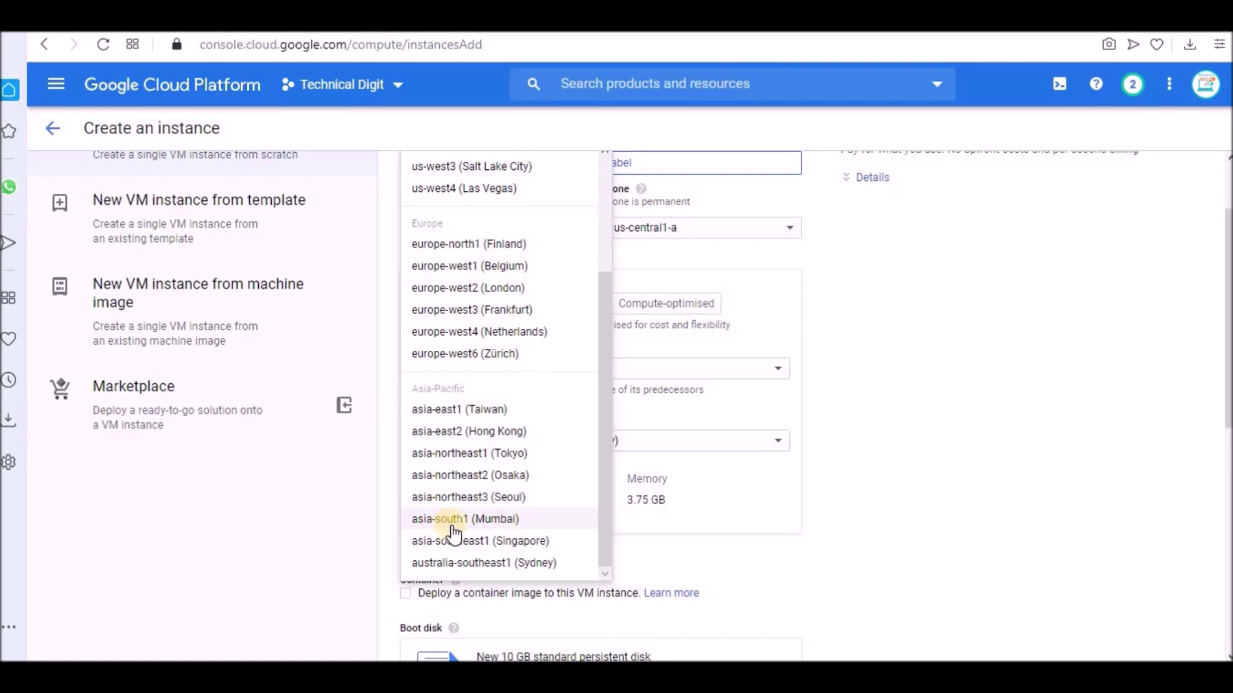
left_click(517, 520)
scroll(838, 391, "up", 2)
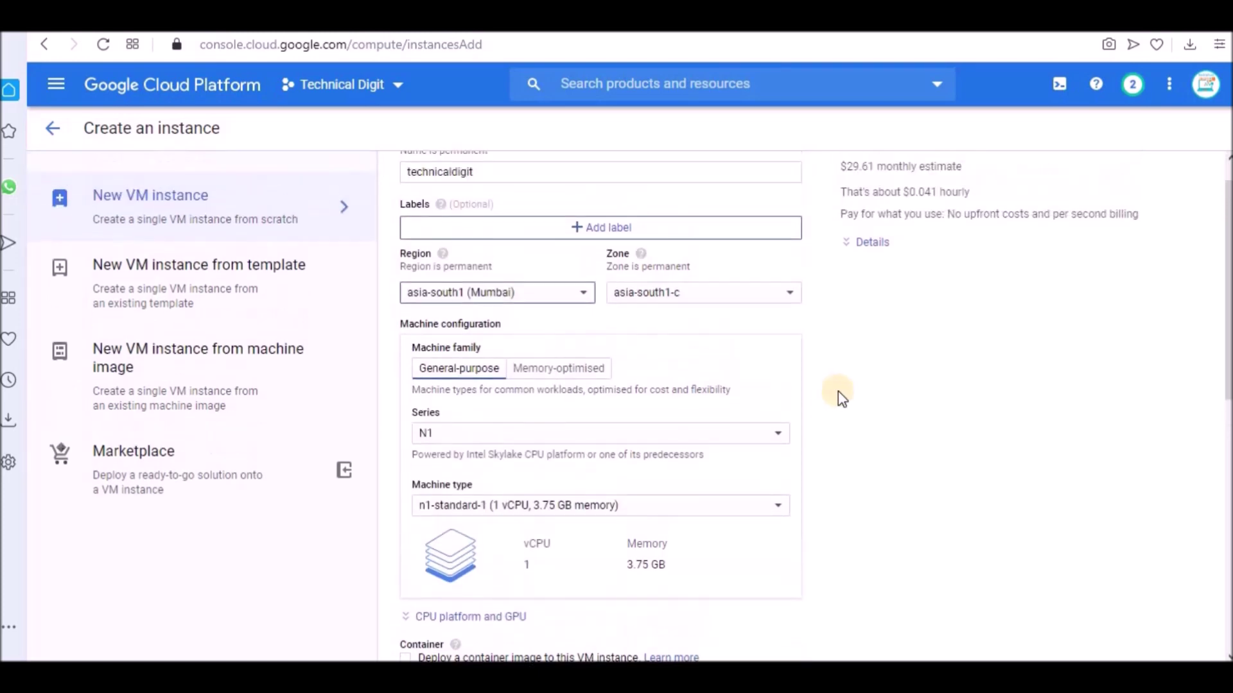
left_click(724, 330)
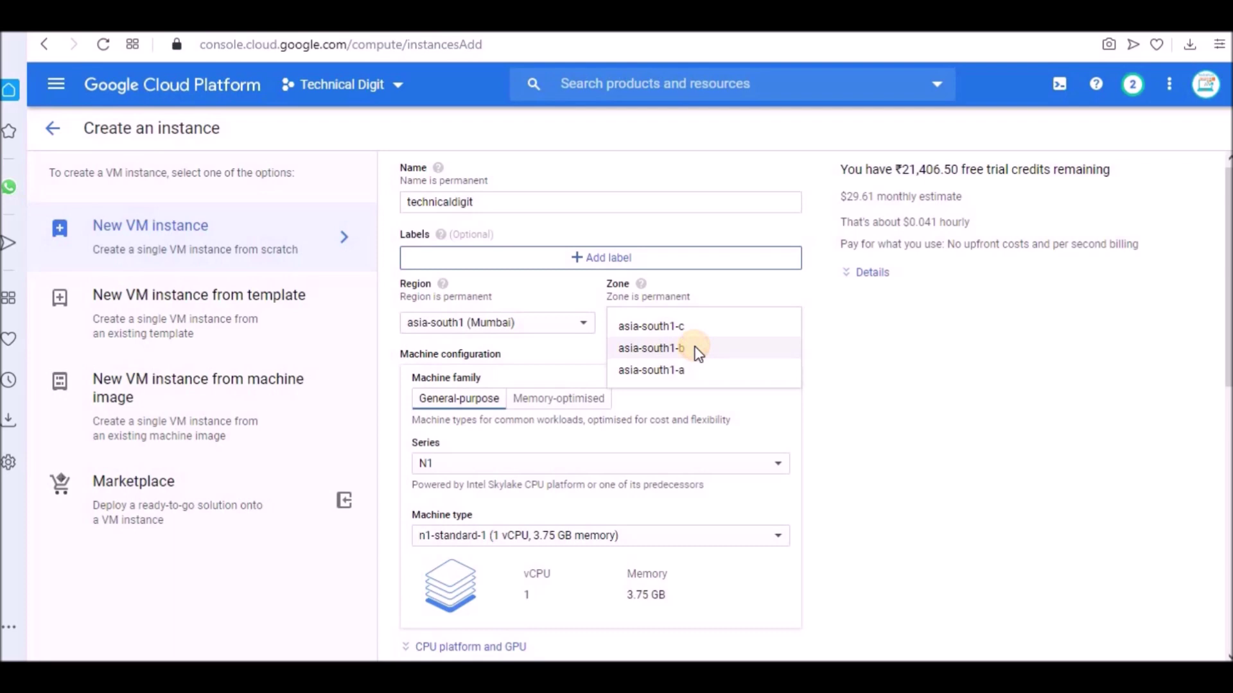
left_click(695, 348)
Step: Choose the N1 series and the n1-standard-1 (1 vCPU, 3.75 GB memory) machine type in the machine configuration
scroll(748, 367, "down", 1)
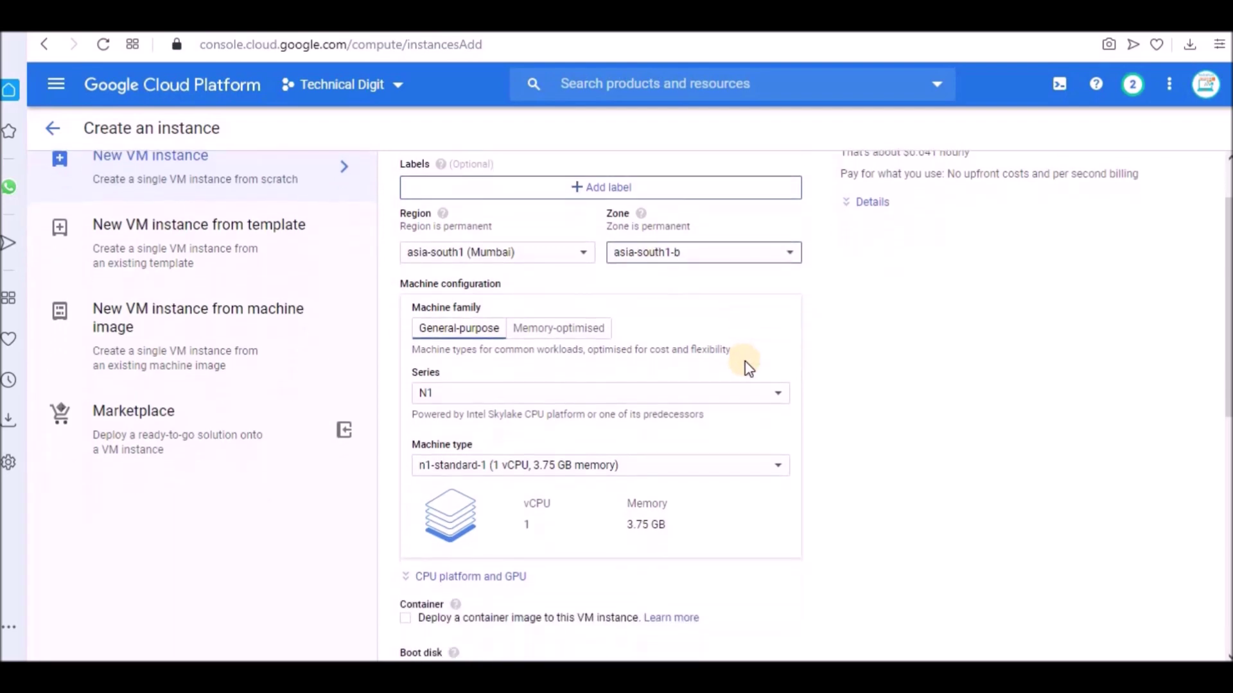
scroll(745, 367, "down", 1)
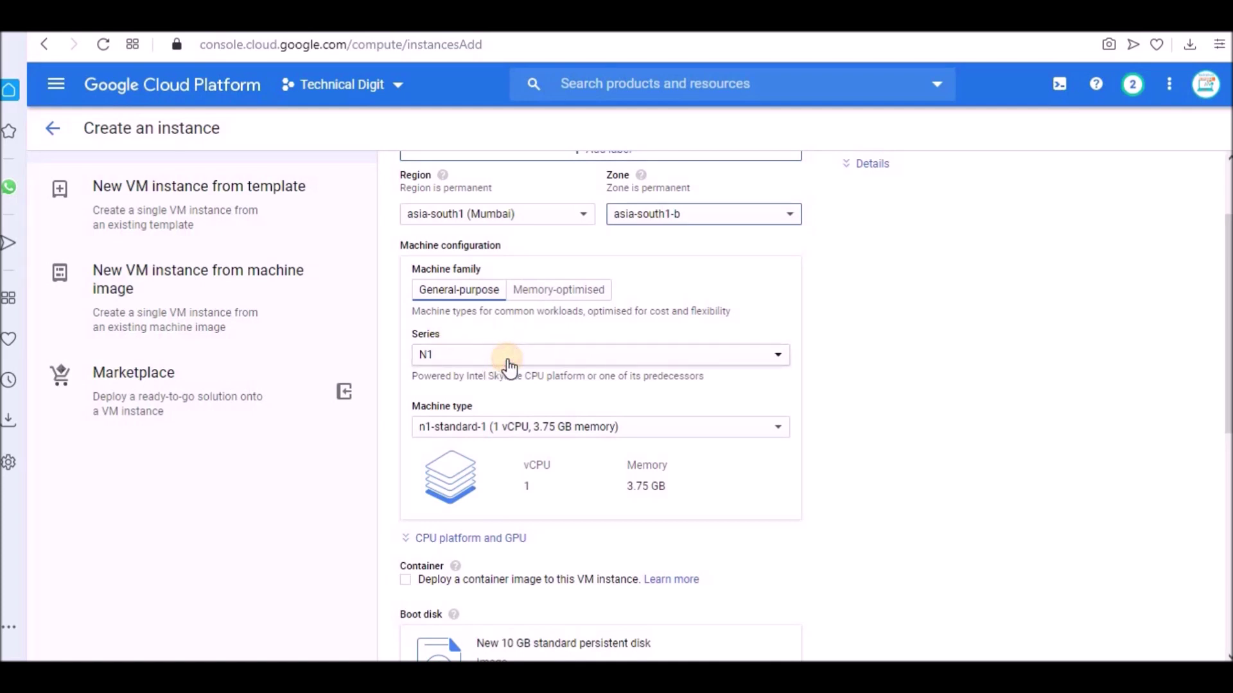
left_click(505, 355)
left_click(486, 495)
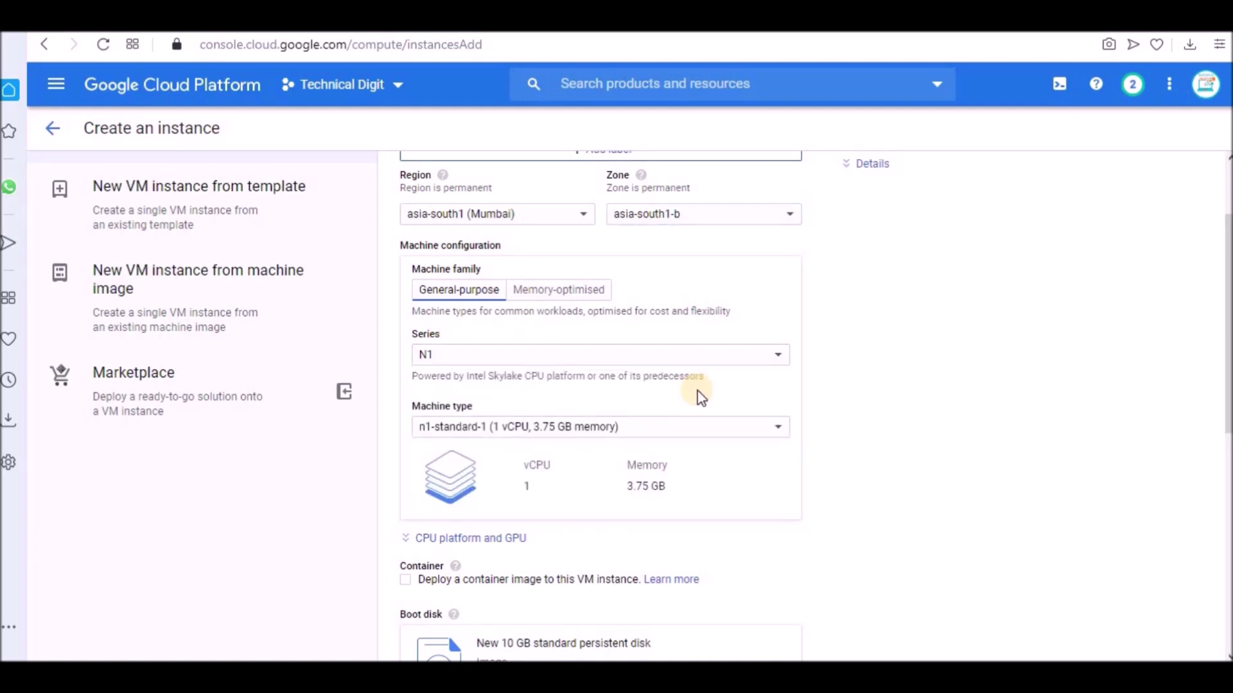
scroll(700, 398, "down", 1)
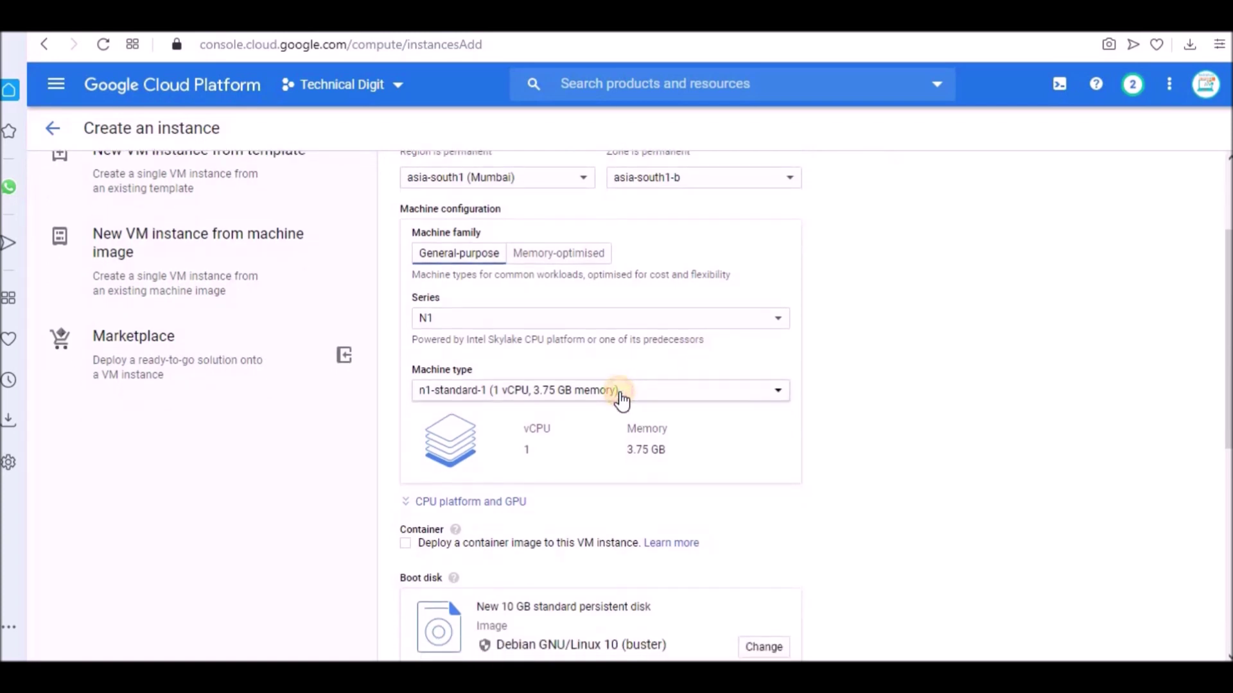
left_click(620, 396)
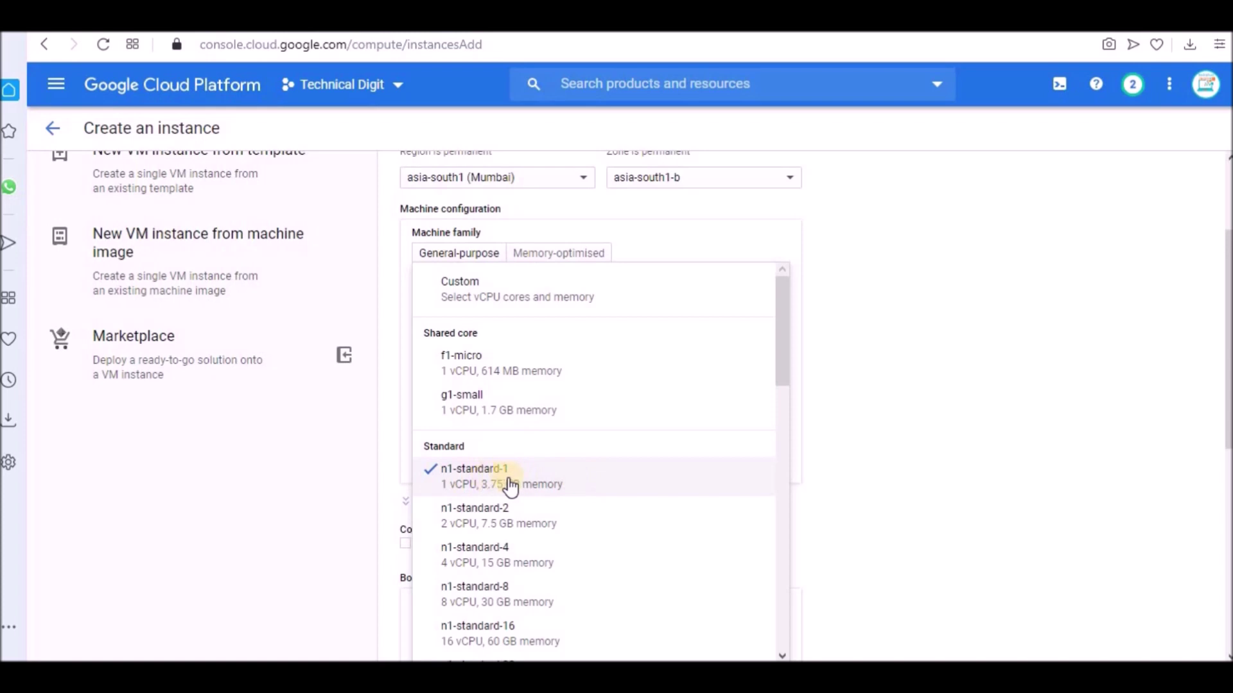
left_click(592, 457)
Step: Change the boot disk image to the Ubuntu operating system, version Ubuntu 20.04 LTS
scroll(761, 407, "down", 1)
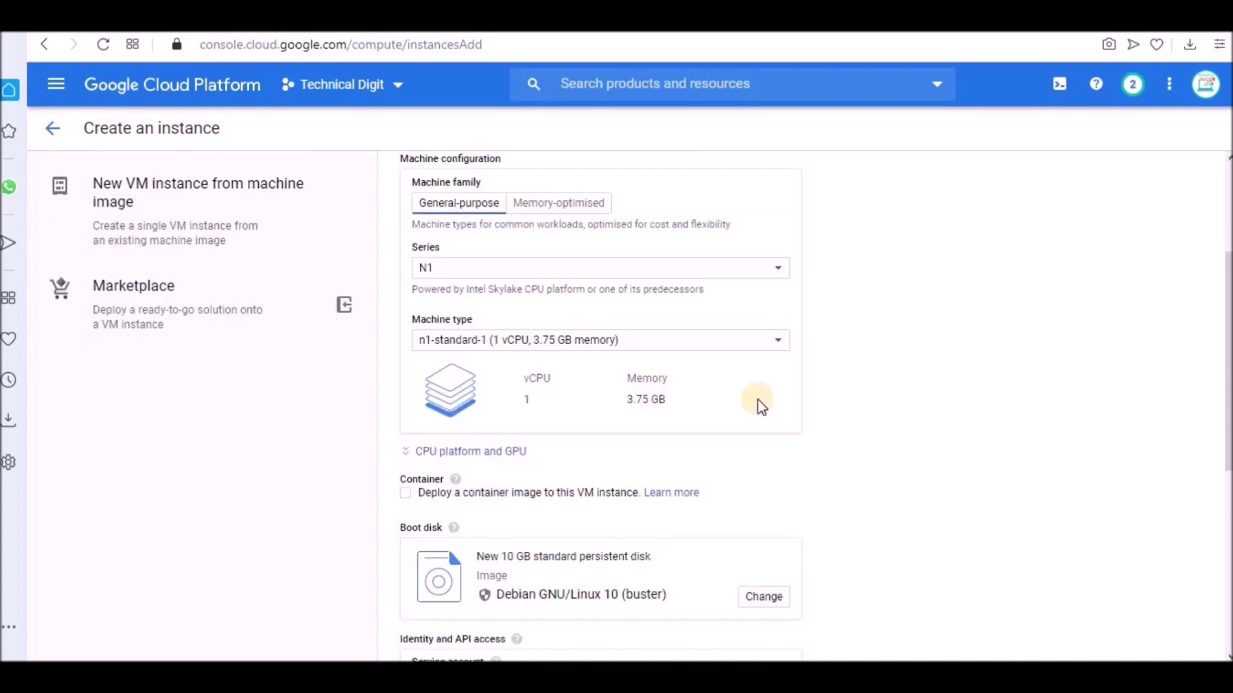
scroll(761, 406, "down", 2)
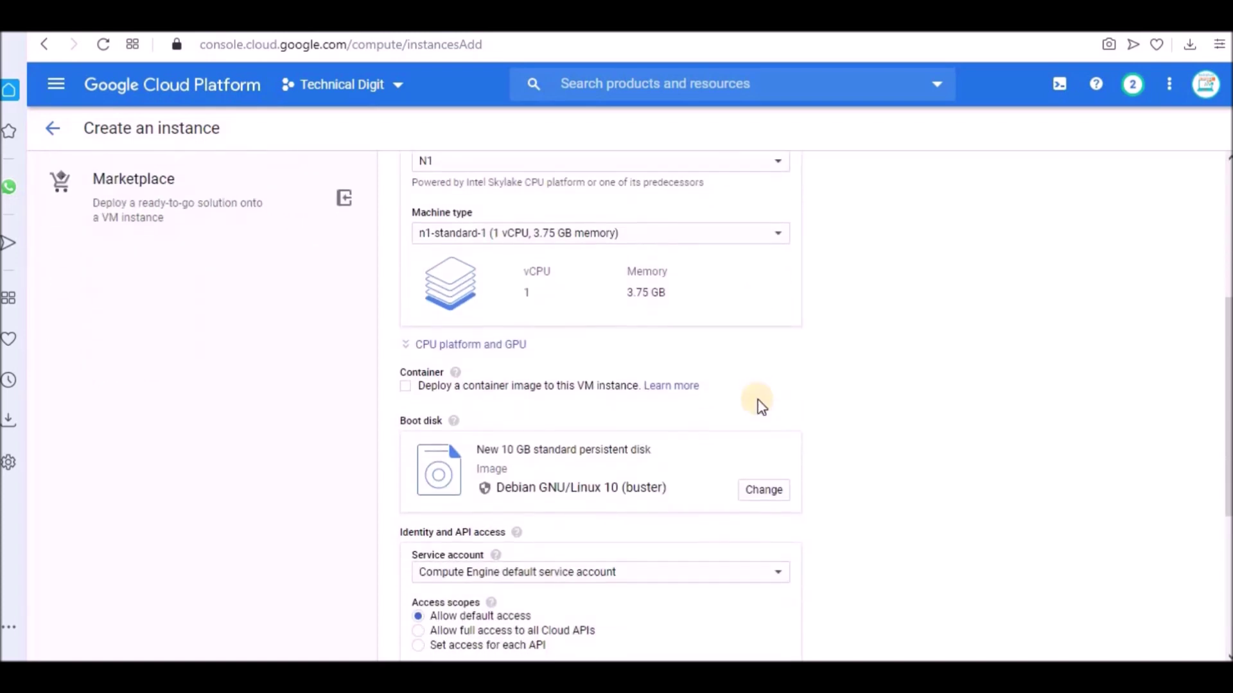
scroll(760, 406, "down", 1)
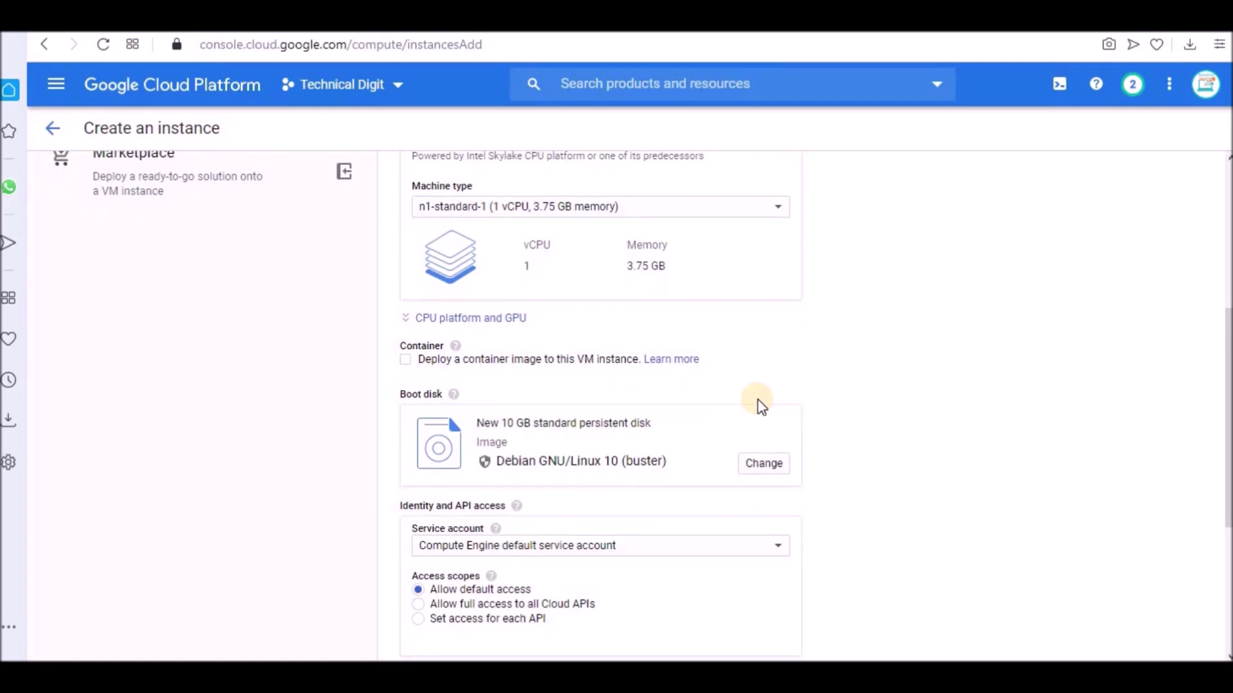
scroll(757, 399, "down", 1)
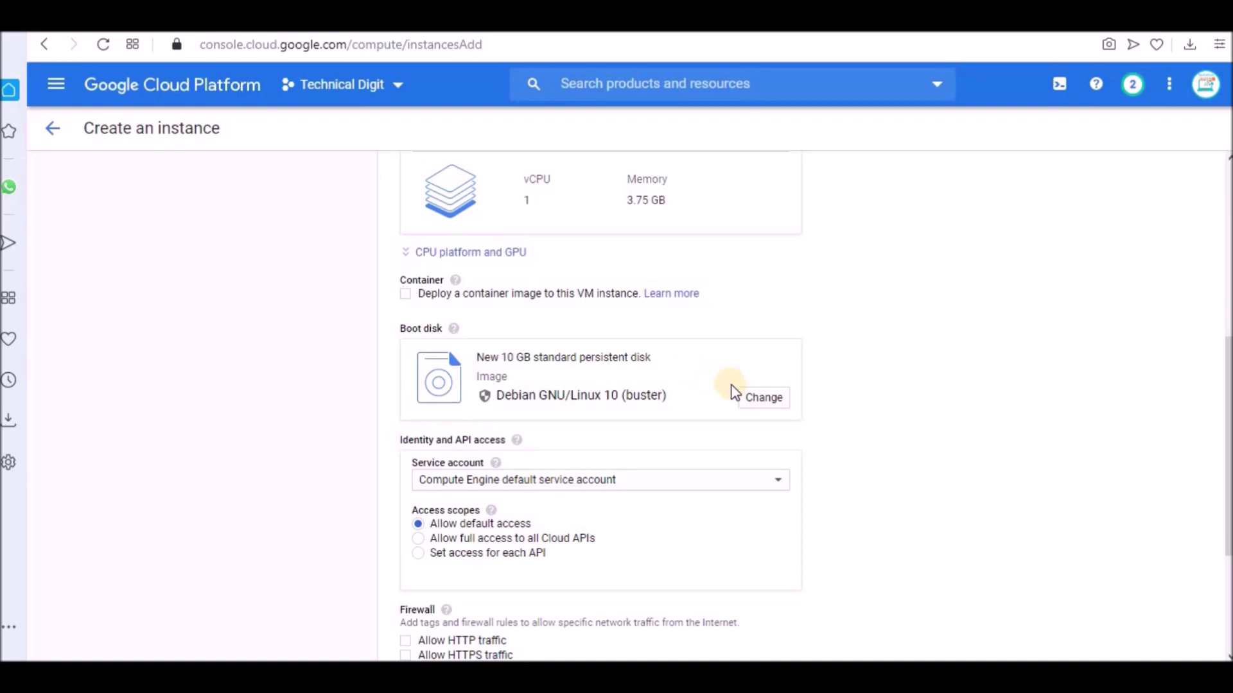
left_click(766, 401)
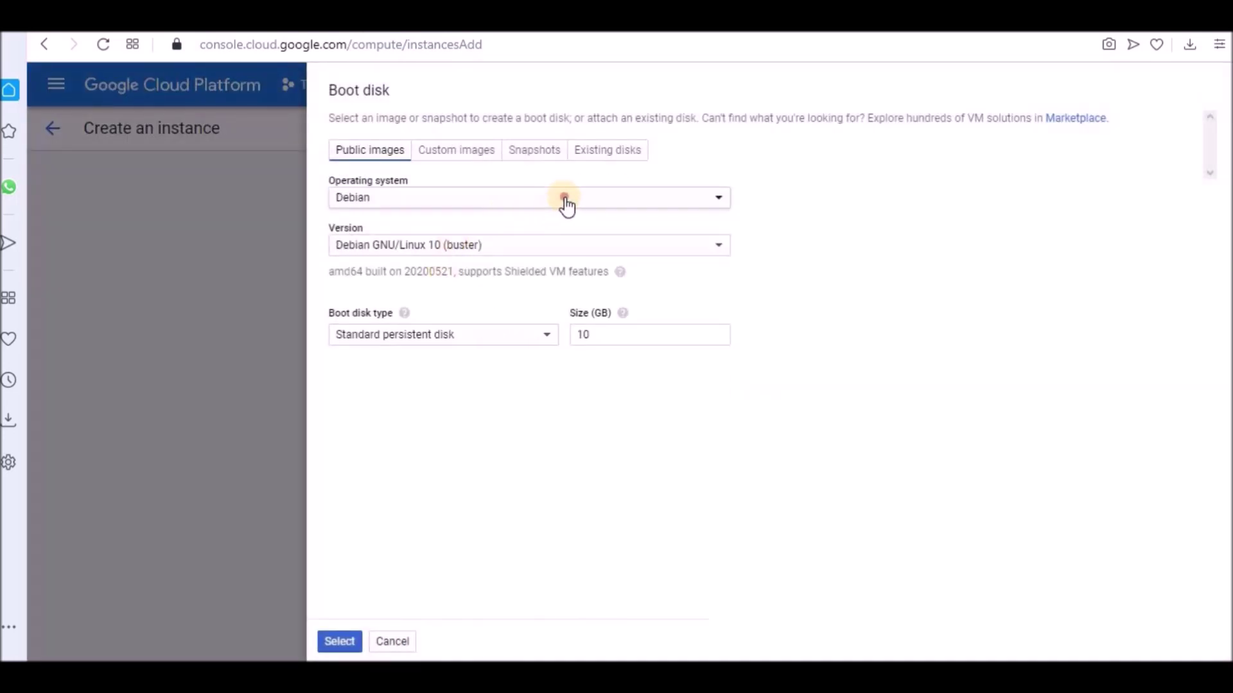
left_click(565, 205)
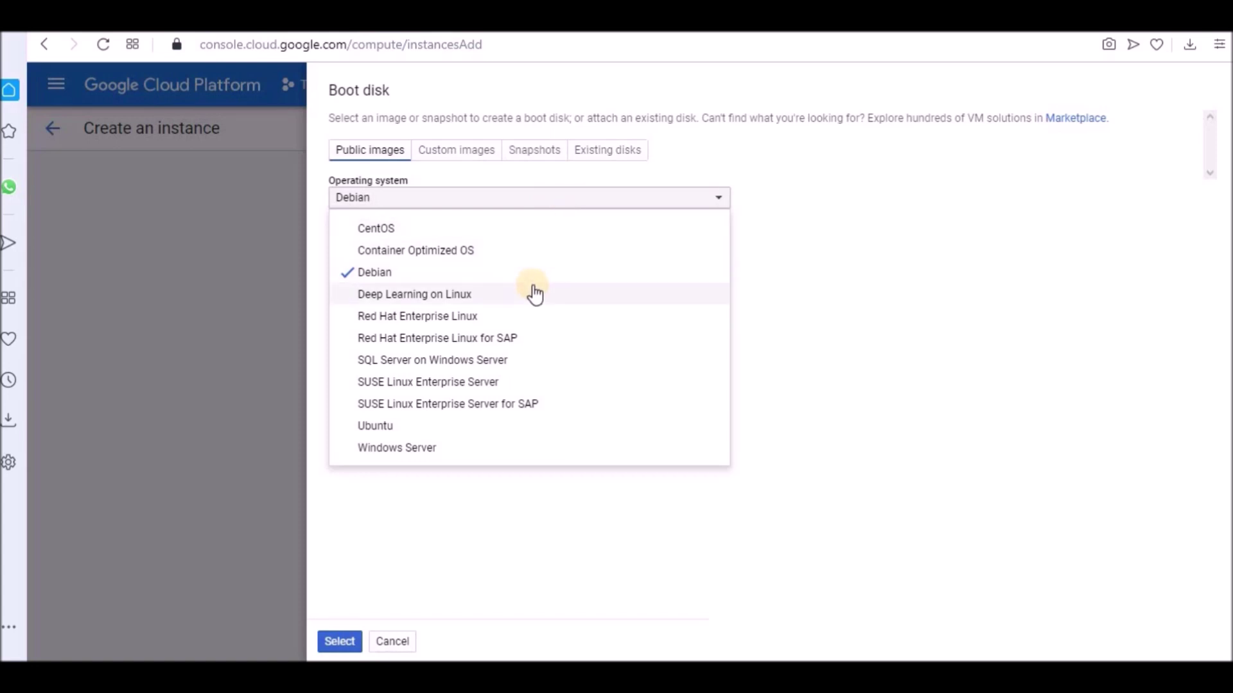
left_click(481, 430)
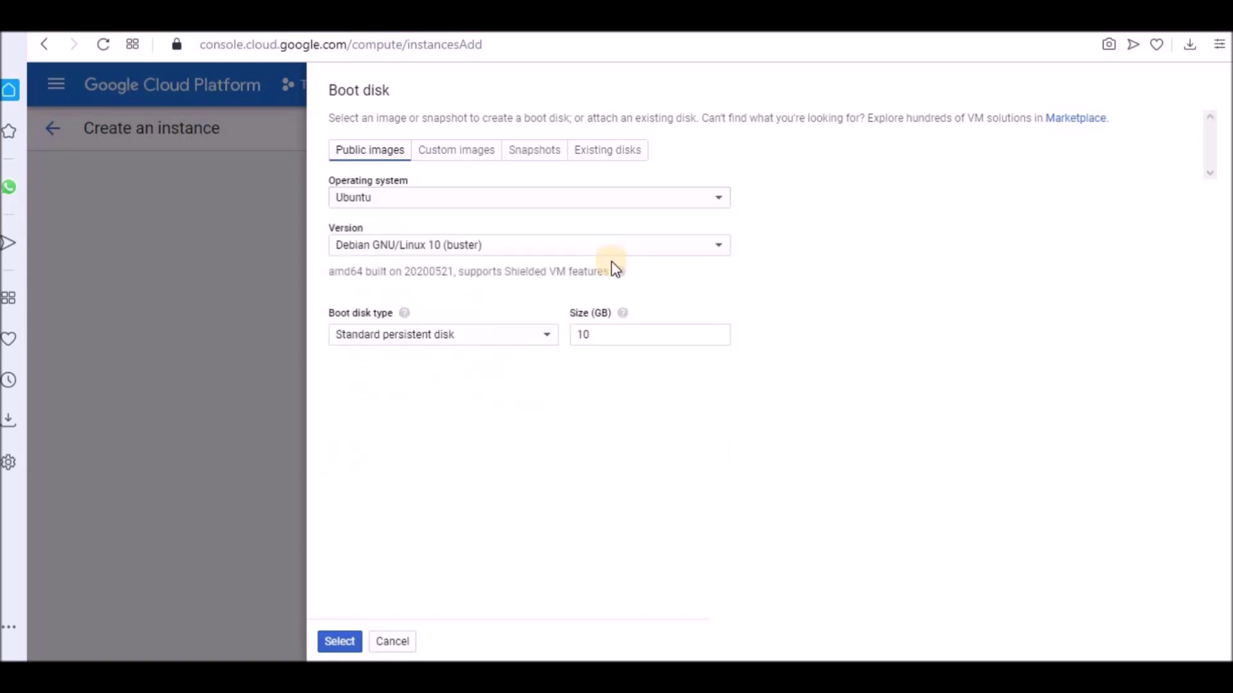
left_click(556, 251)
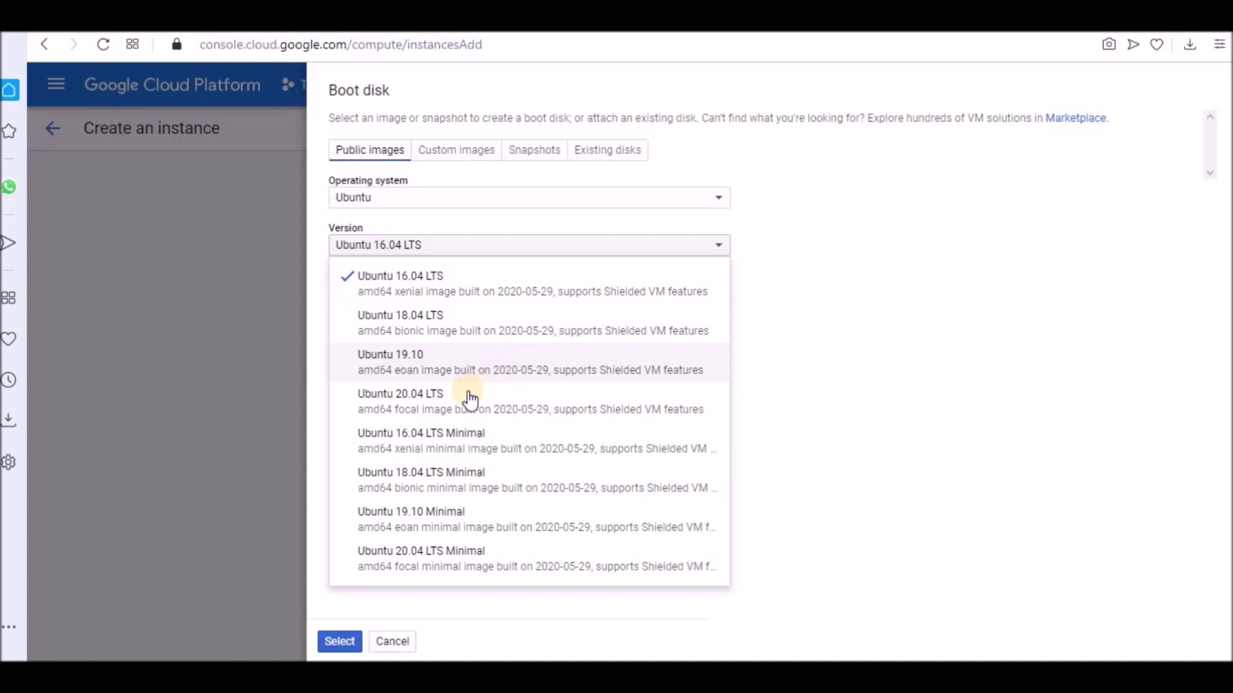
left_click(505, 406)
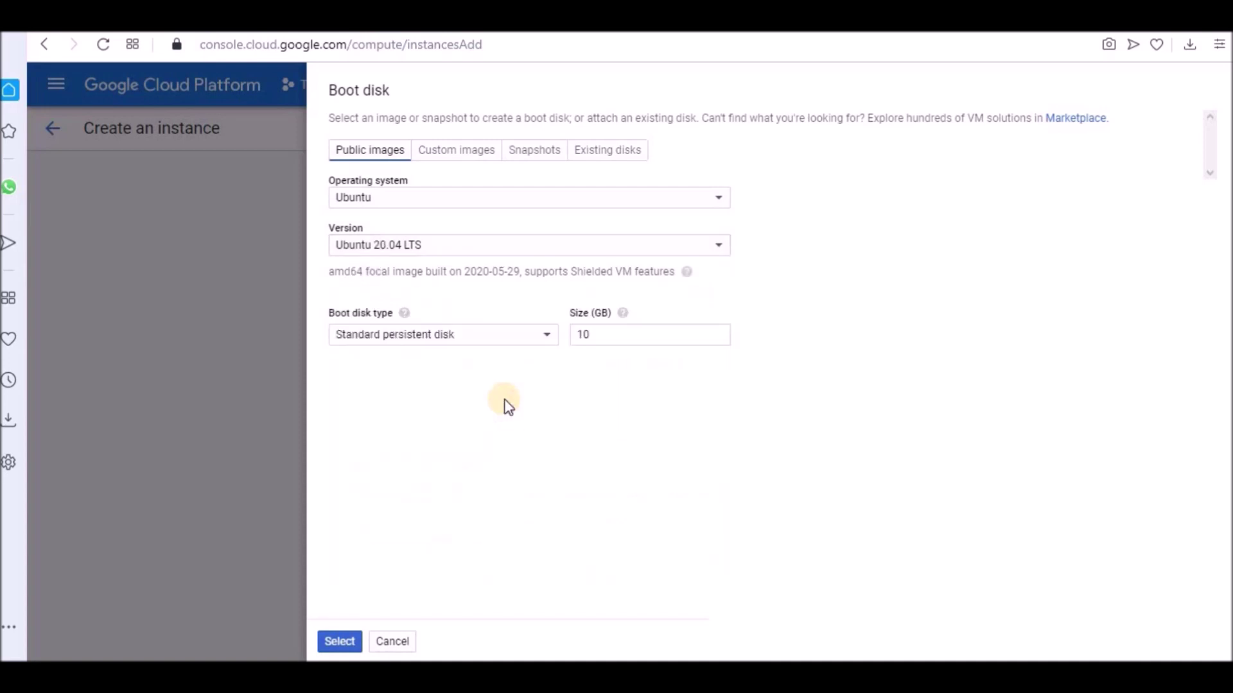
Step: Set the boot disk size to 15 GB and apply the boot disk selection
double_click(615, 339)
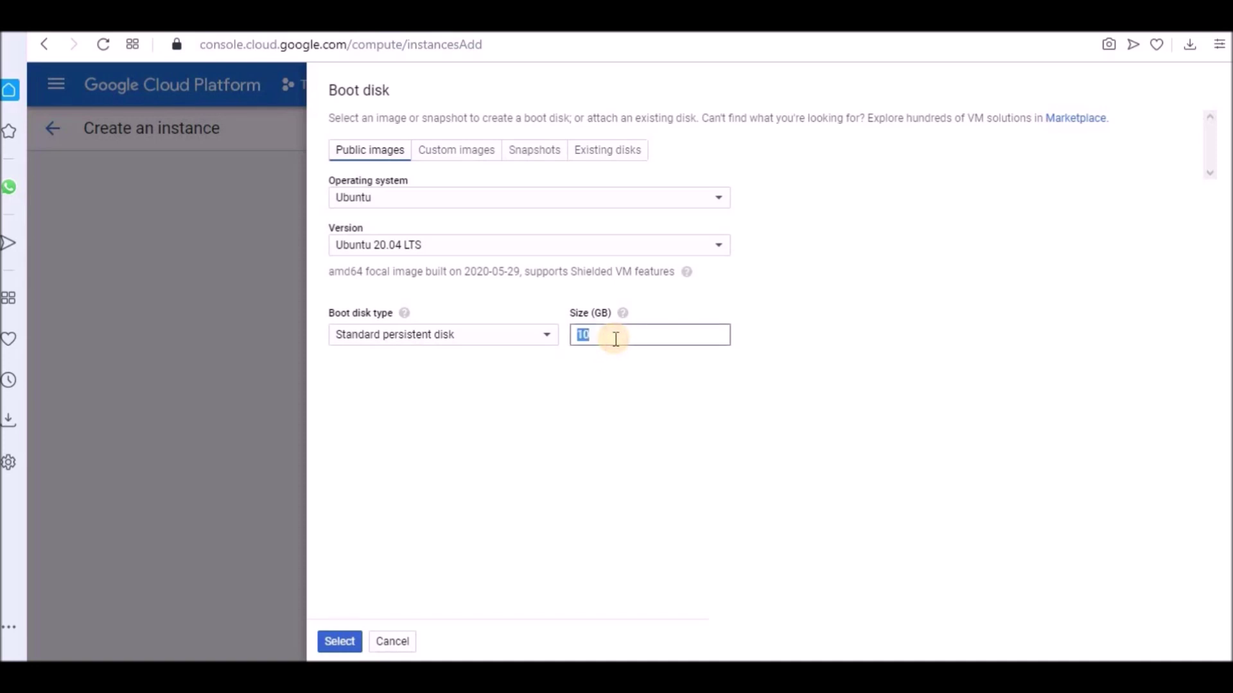
type("15")
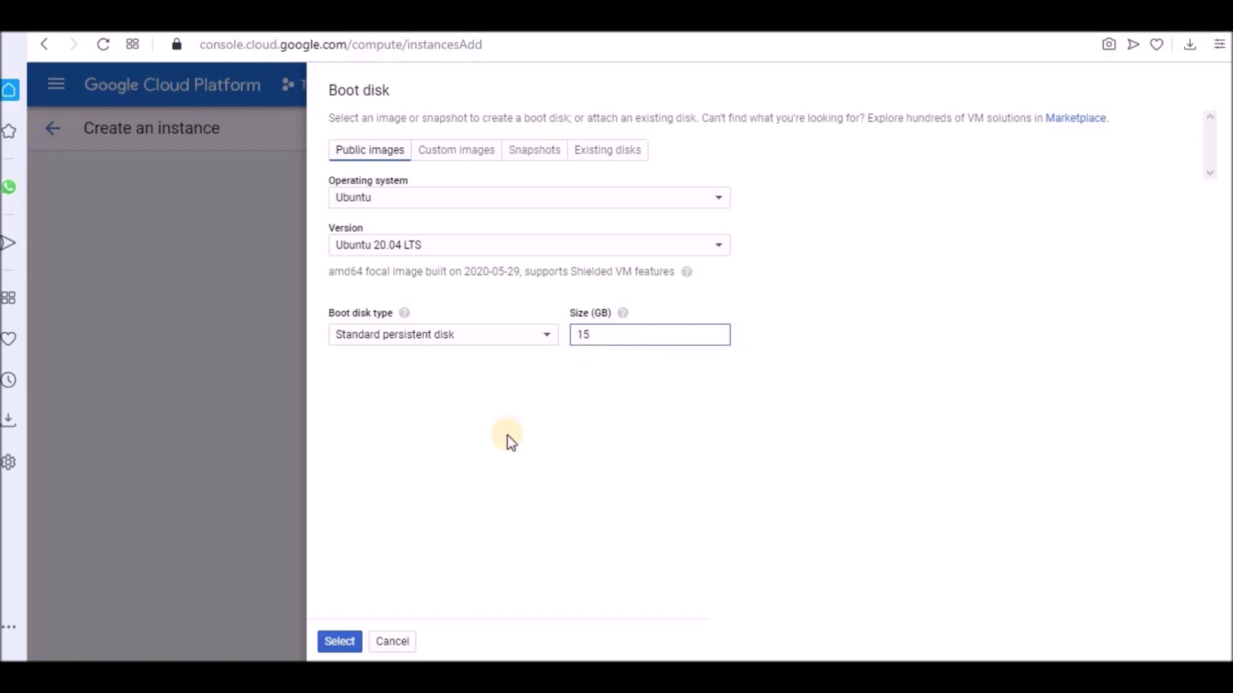
left_click(341, 644)
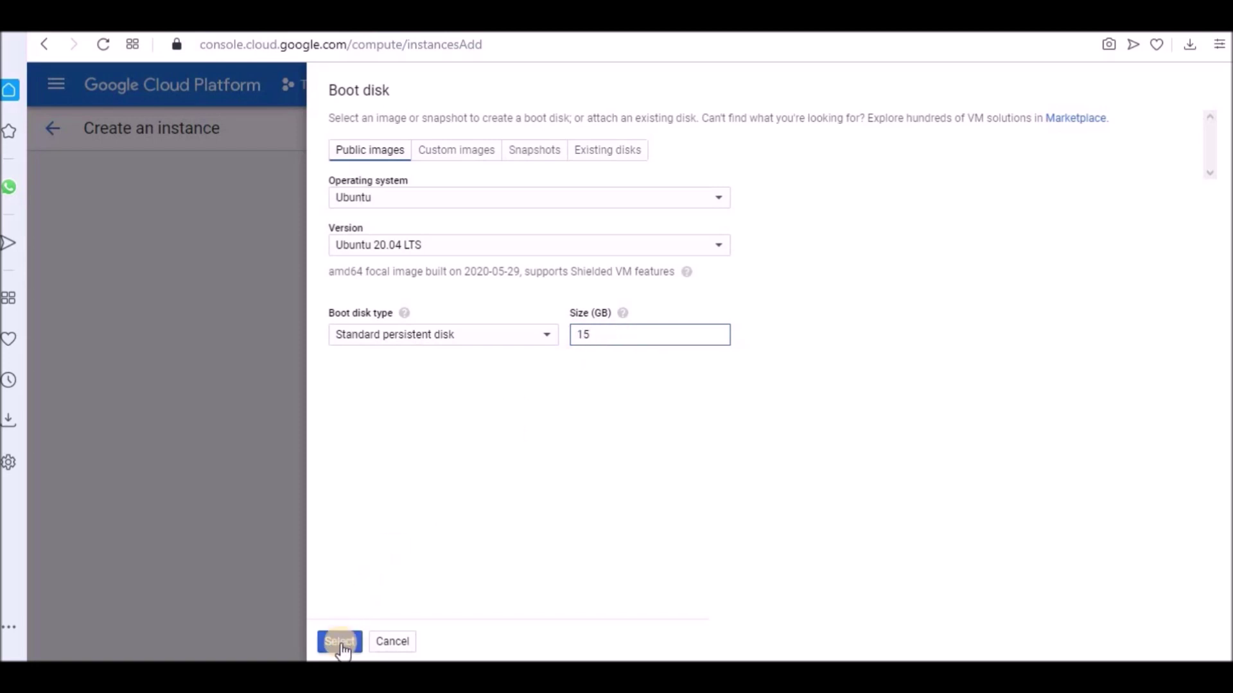
Step: Allow both HTTP and HTTPS traffic in the instance's firewall settings
scroll(347, 608, "down", 1)
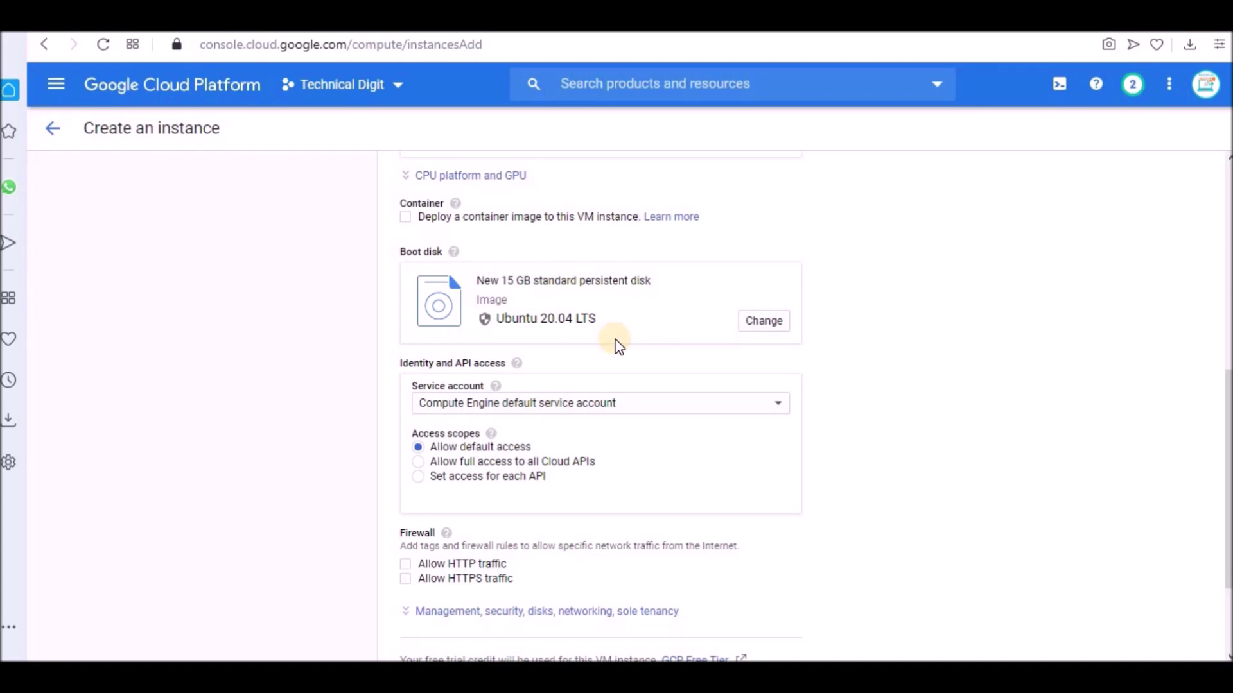
scroll(618, 346, "down", 2)
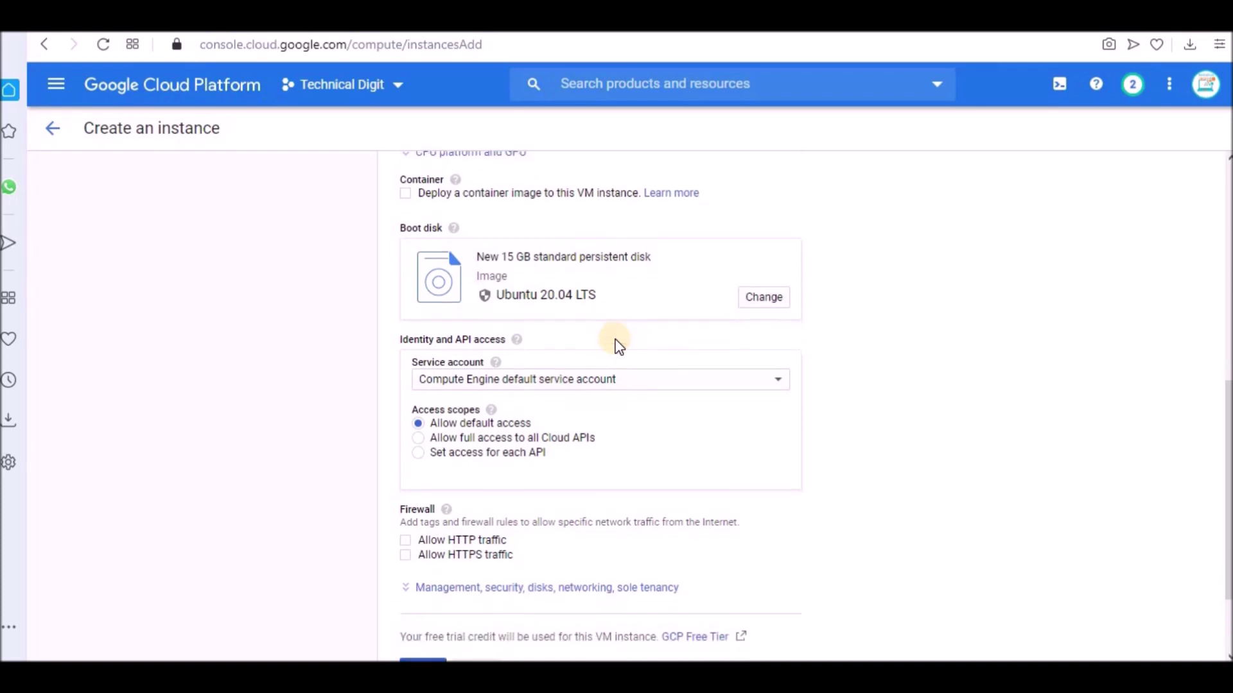
scroll(617, 345, "down", 1)
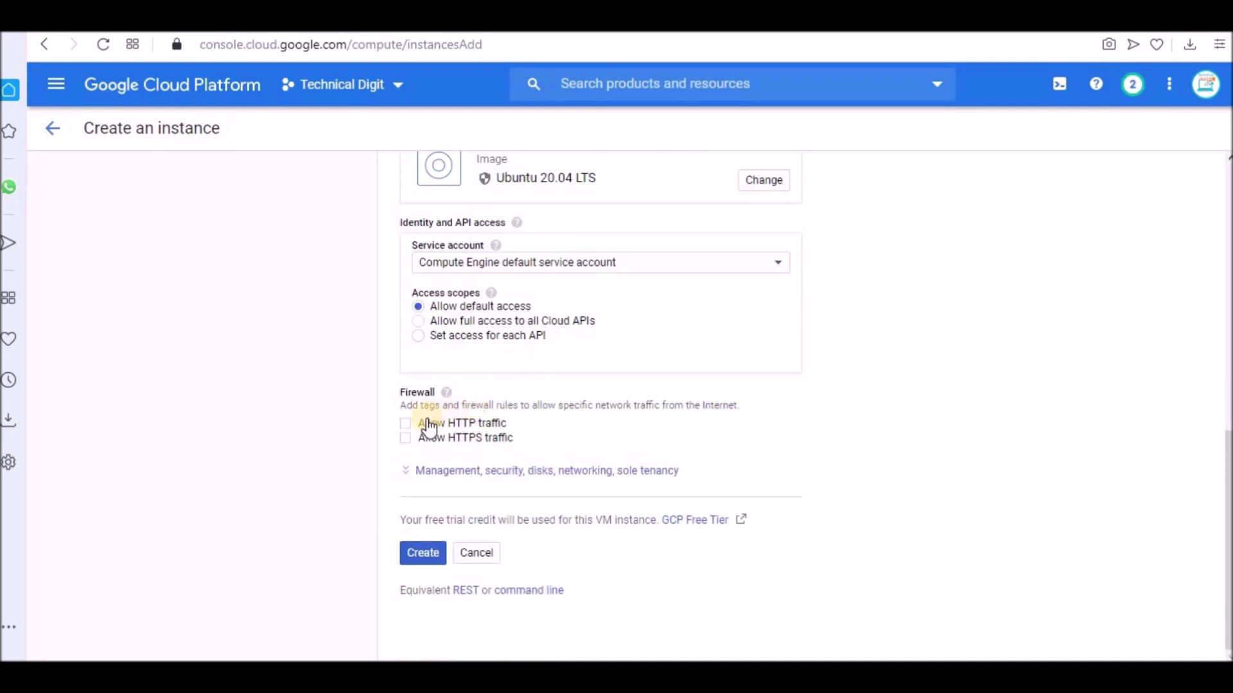
left_click(406, 423)
left_click(406, 437)
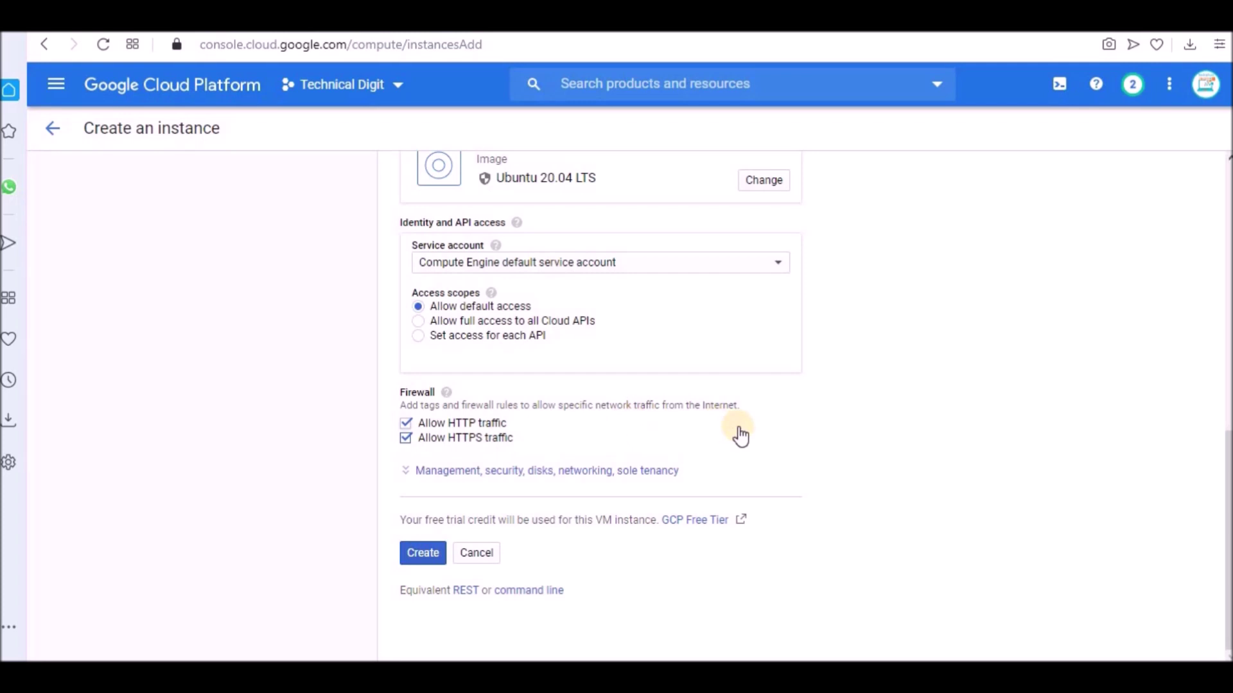
Step: Expand the monthly cost estimate details to review them, and create the VM instance
scroll(740, 436, "up", 15)
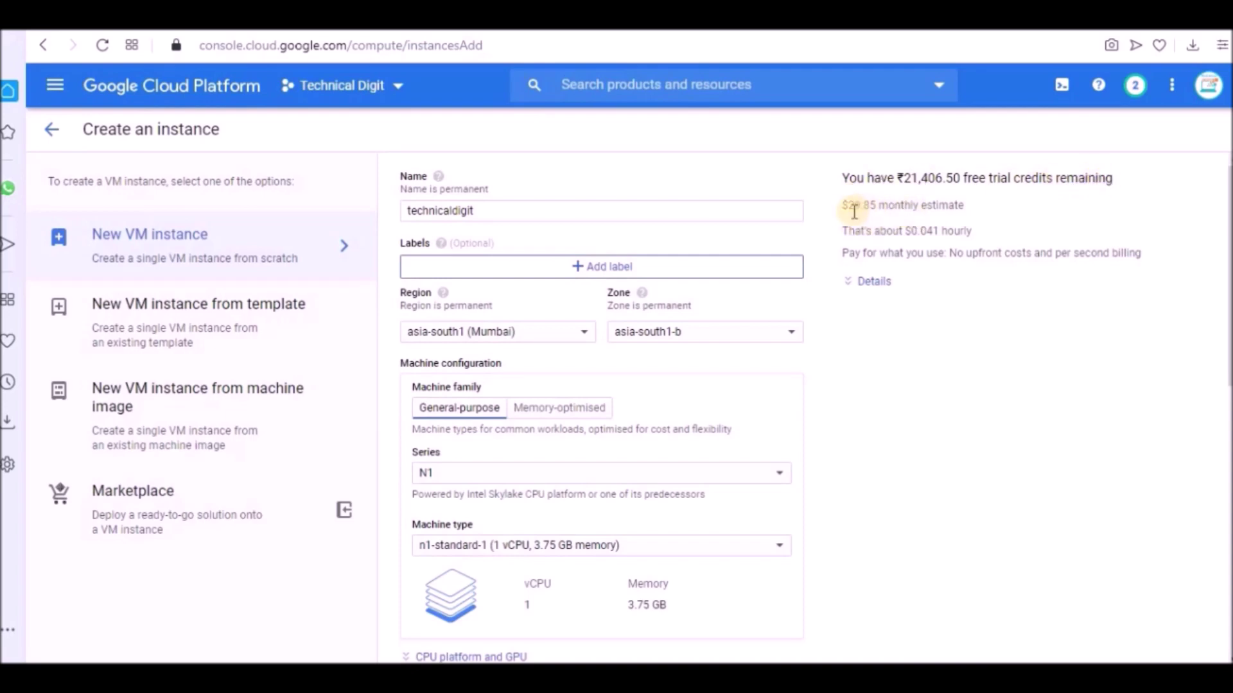
left_click(869, 285)
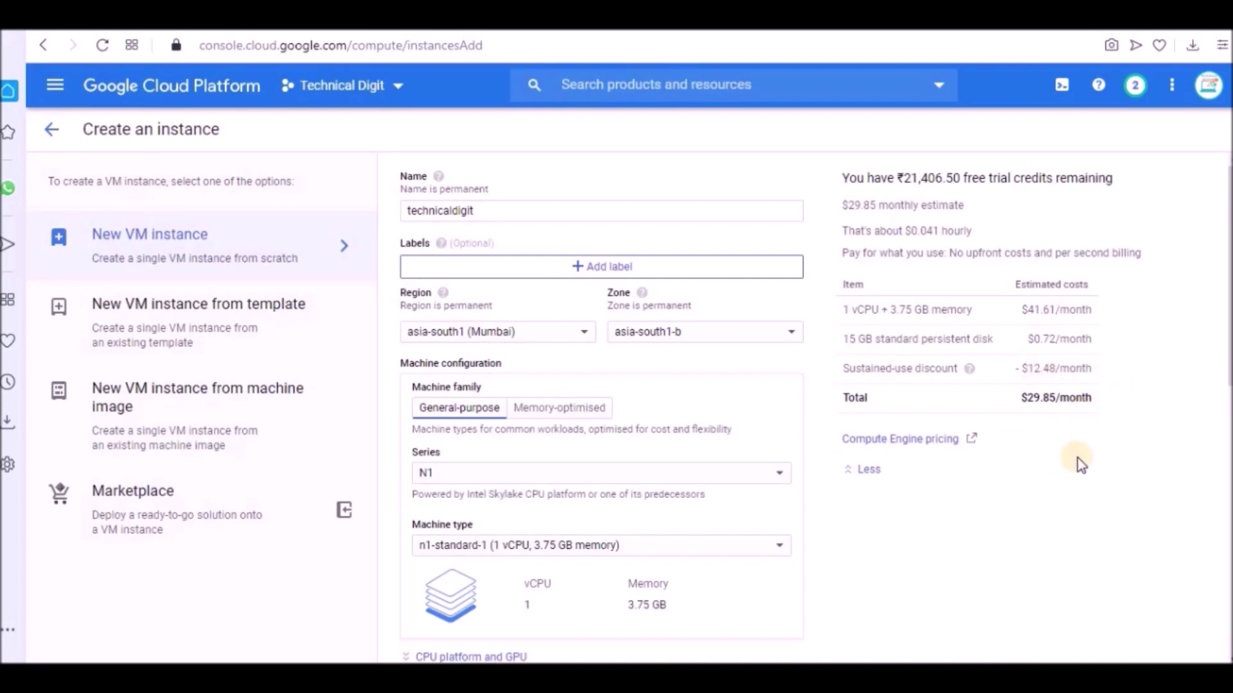
scroll(1081, 463, "down", 6)
scroll(1081, 463, "down", 3)
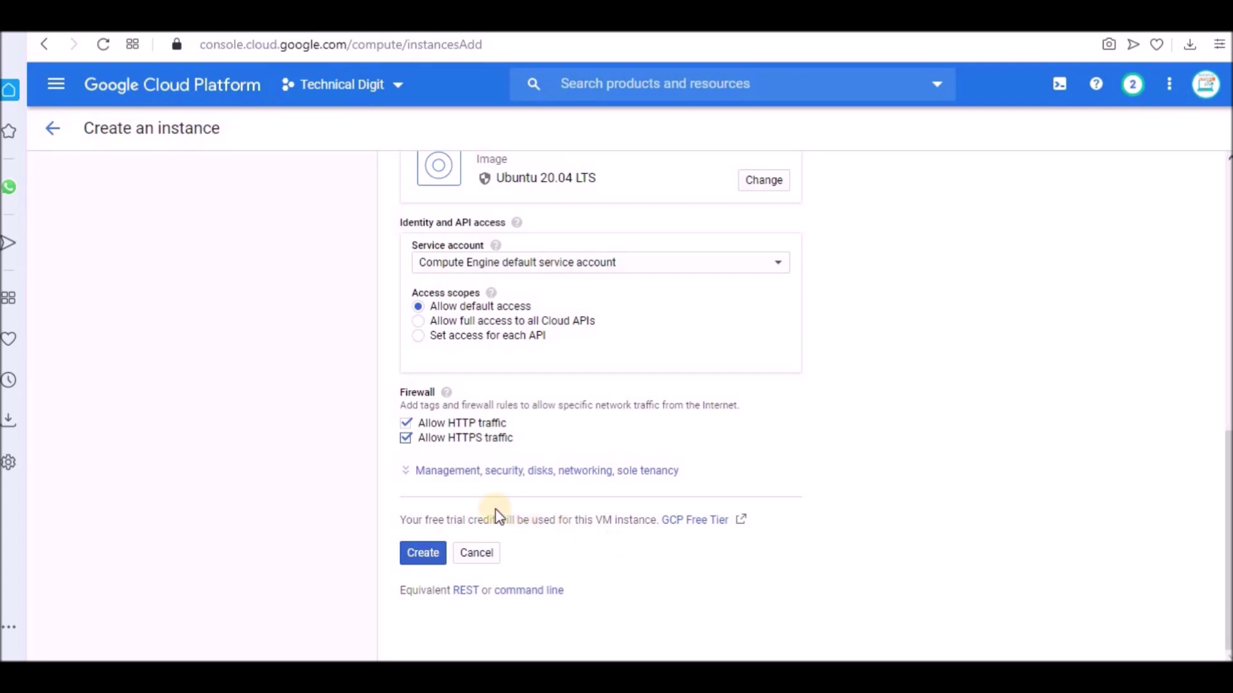
left_click(424, 558)
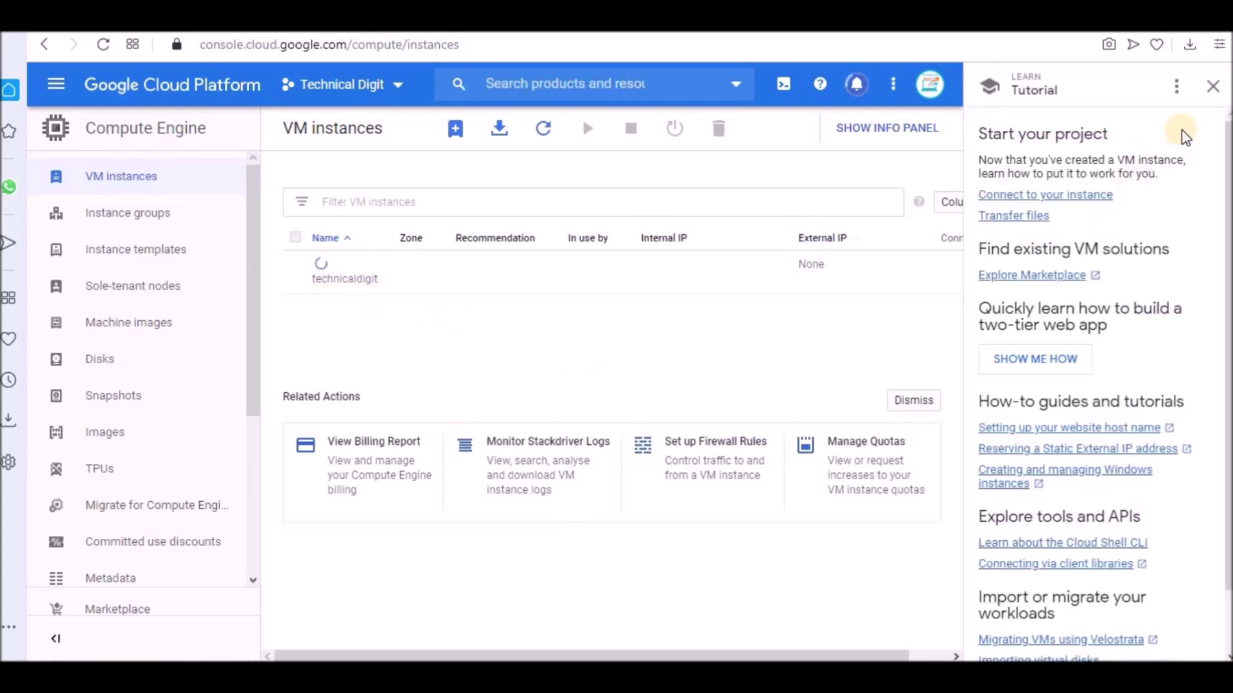
Step: Close the tutorial panel and open an SSH session to the technicaldigit instance in a maximized window
left_click(1213, 86)
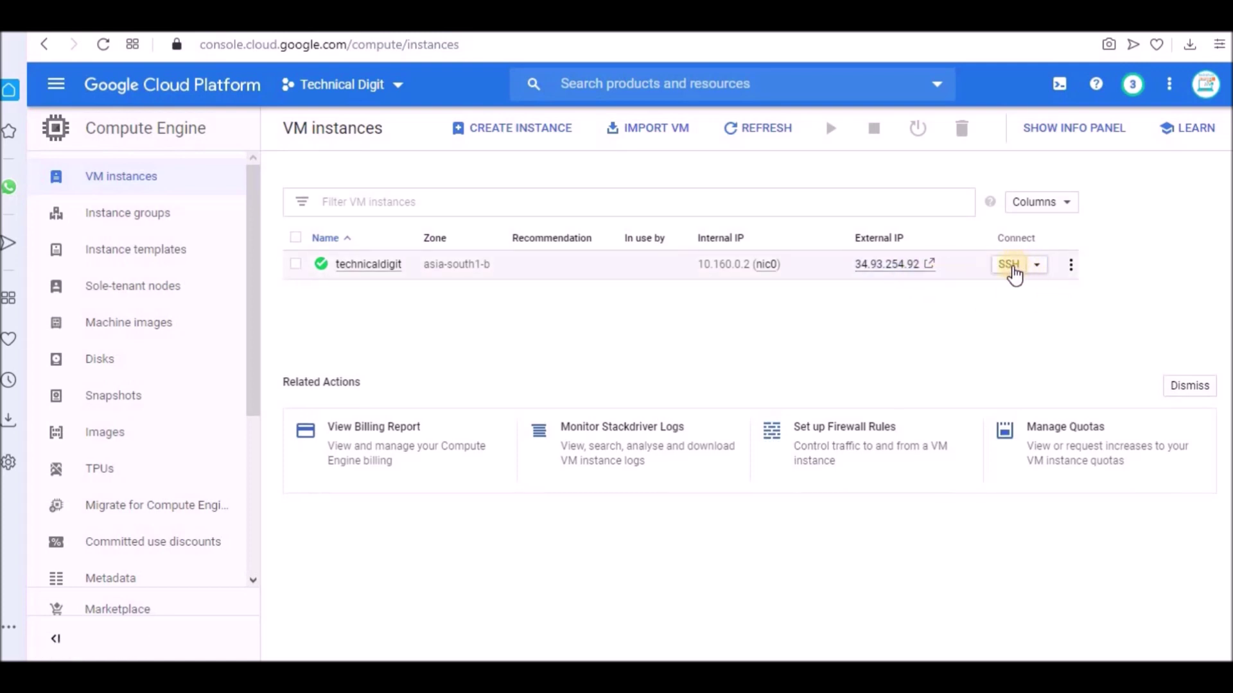
left_click(1011, 266)
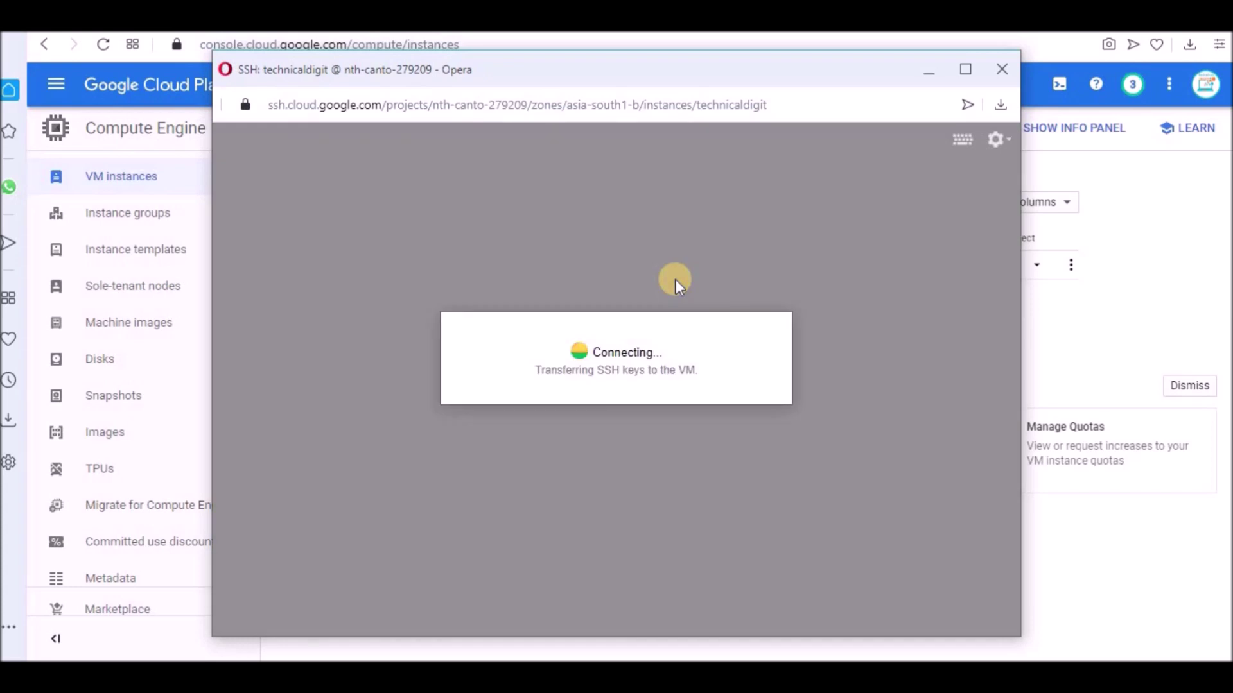
key("super+Up")
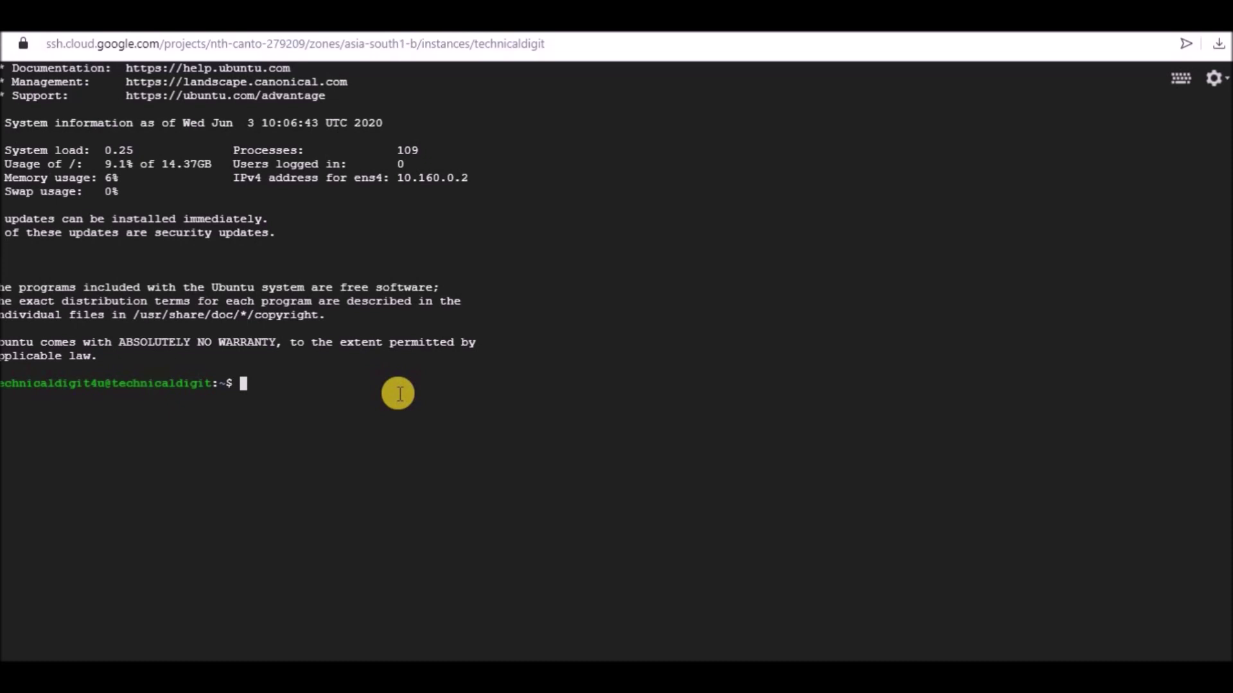
Step: Switch to the root user with sudo su and list the current directory with ls
type("sudo su")
key("Return")
type("ls")
key("Return")
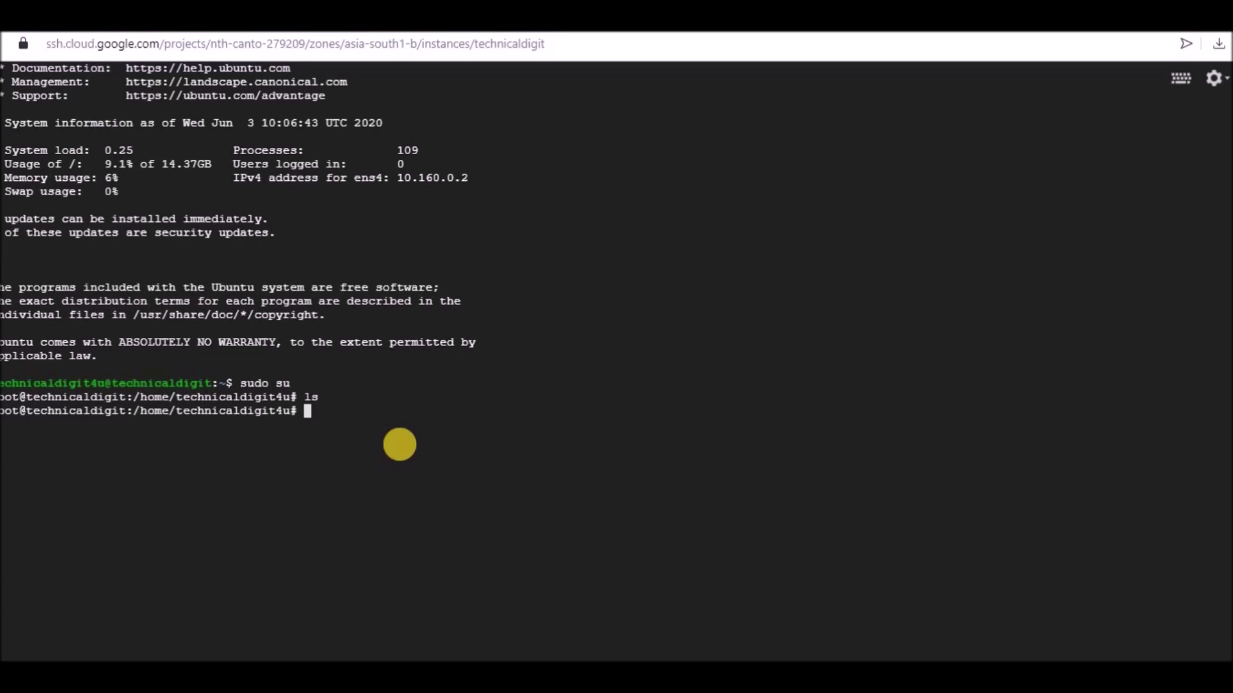
Step: Update the instance's package lists with apt-get update
type("apt-get update")
key("Return")
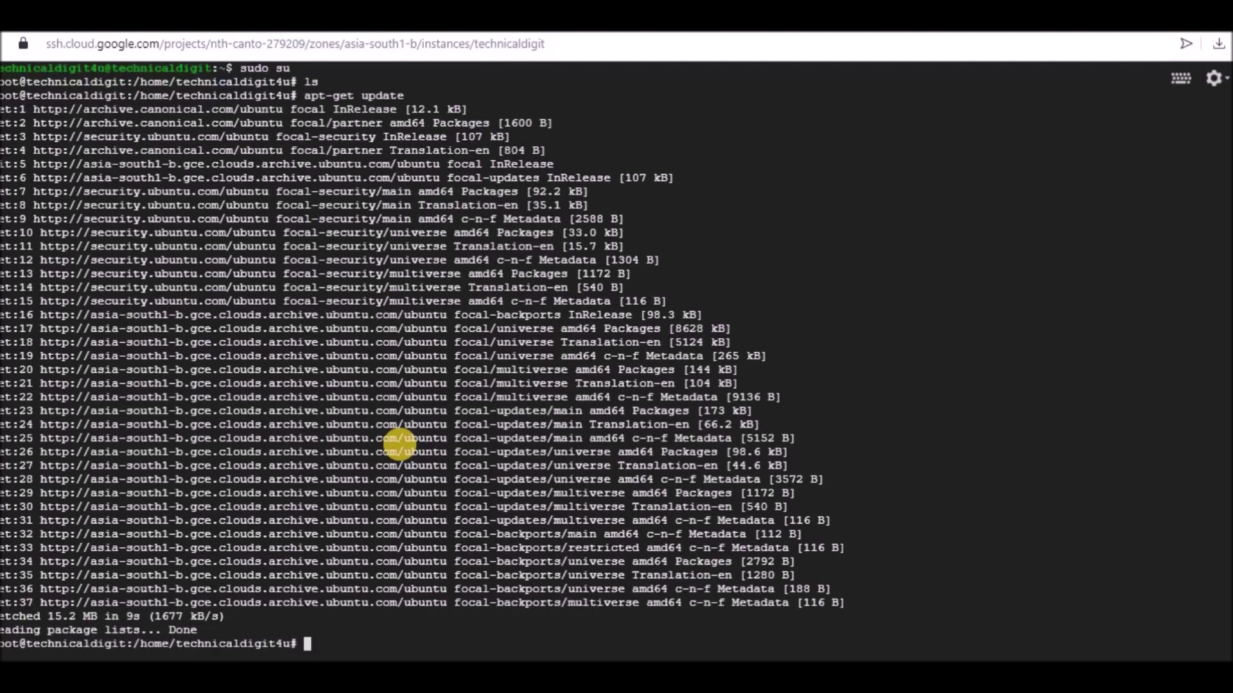
Step: Exit the root shell and end the SSH session to return to the VM instances page
type("exit")
key("Return")
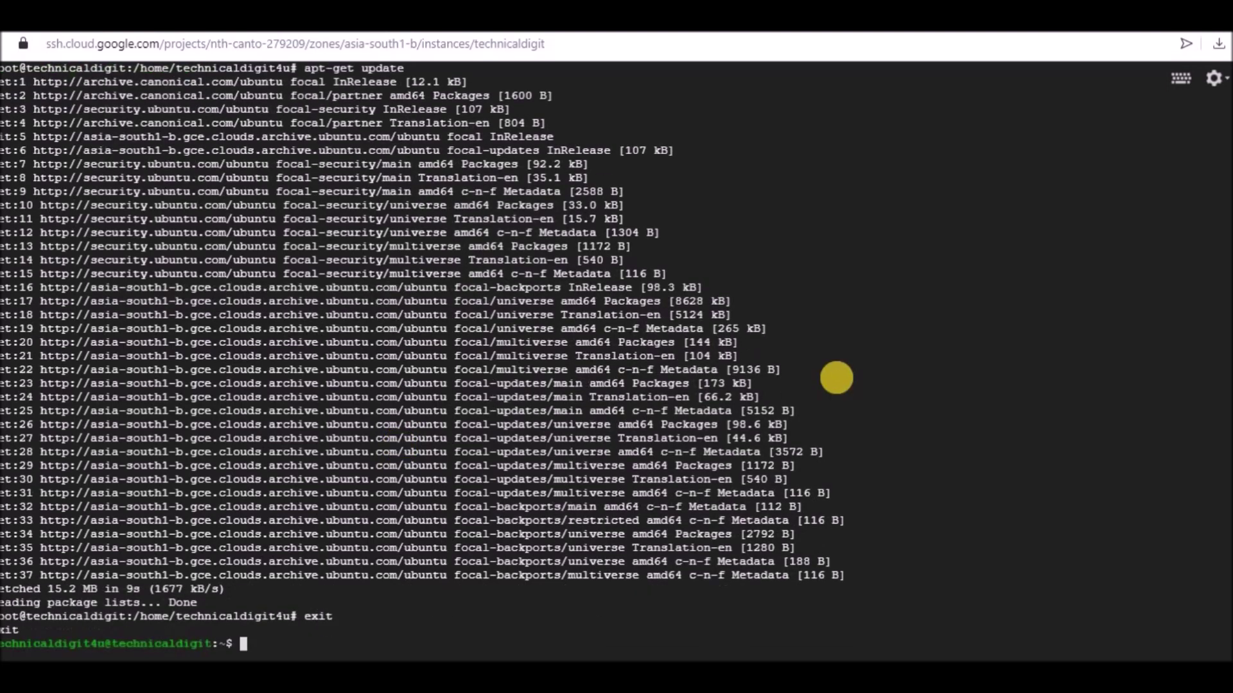
type("exit")
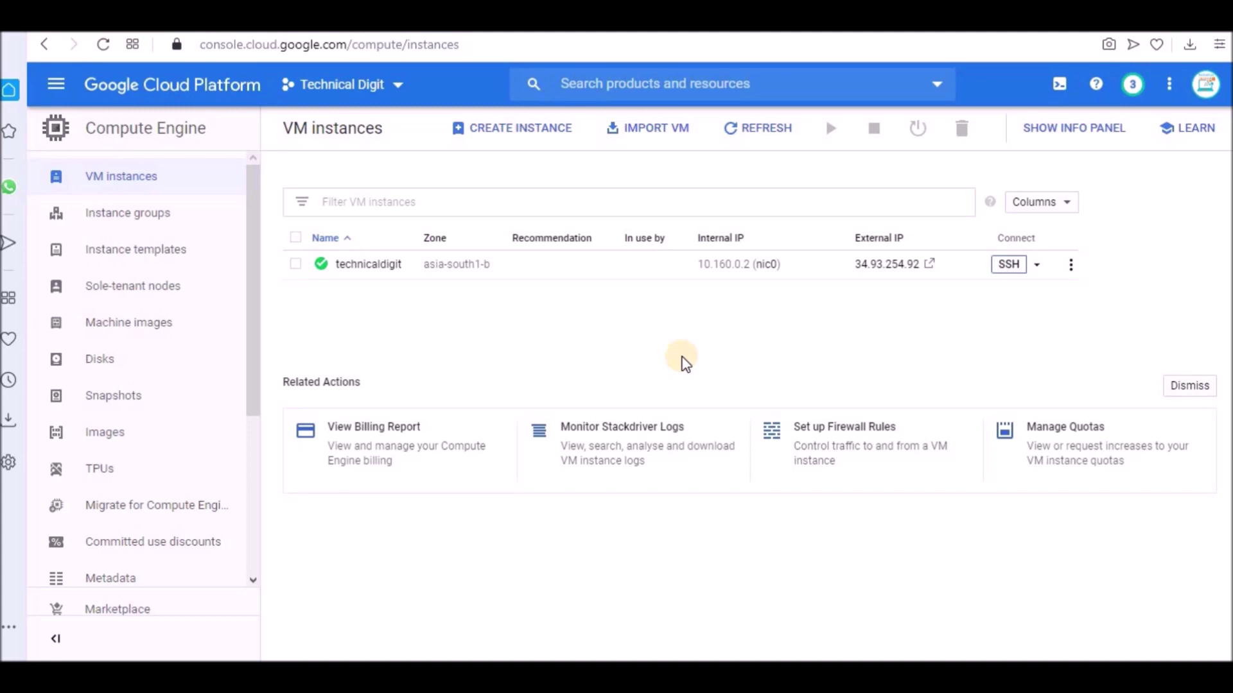
key("Tab")
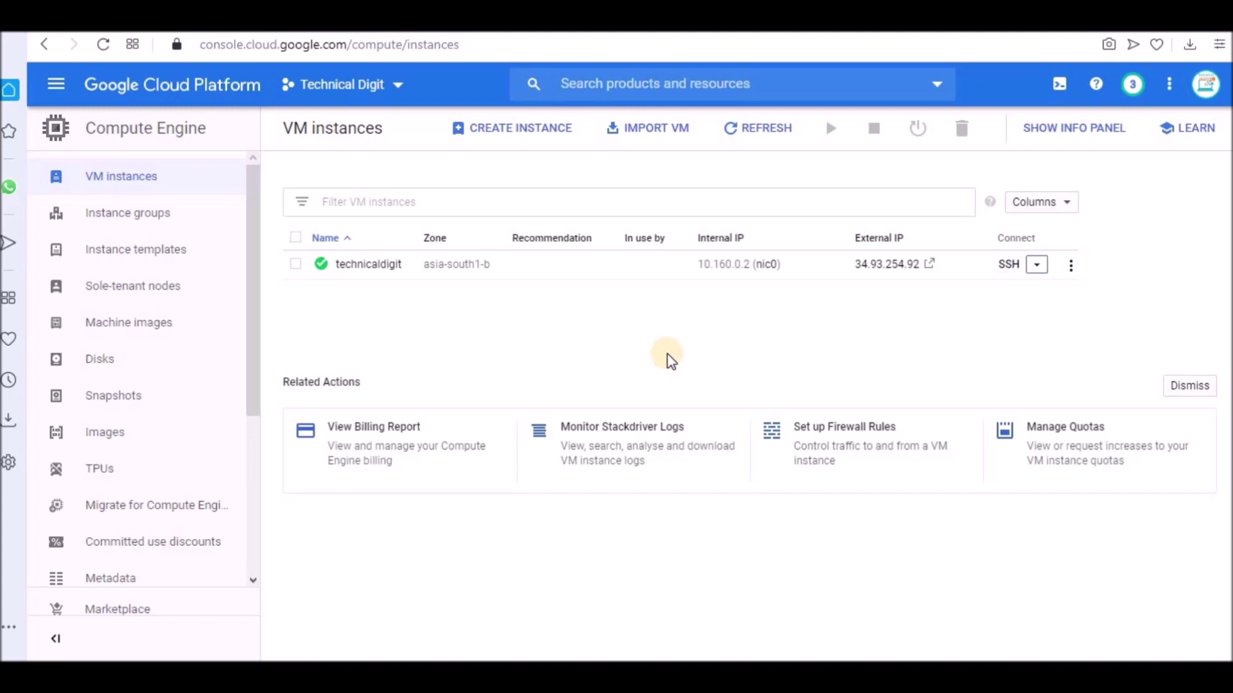